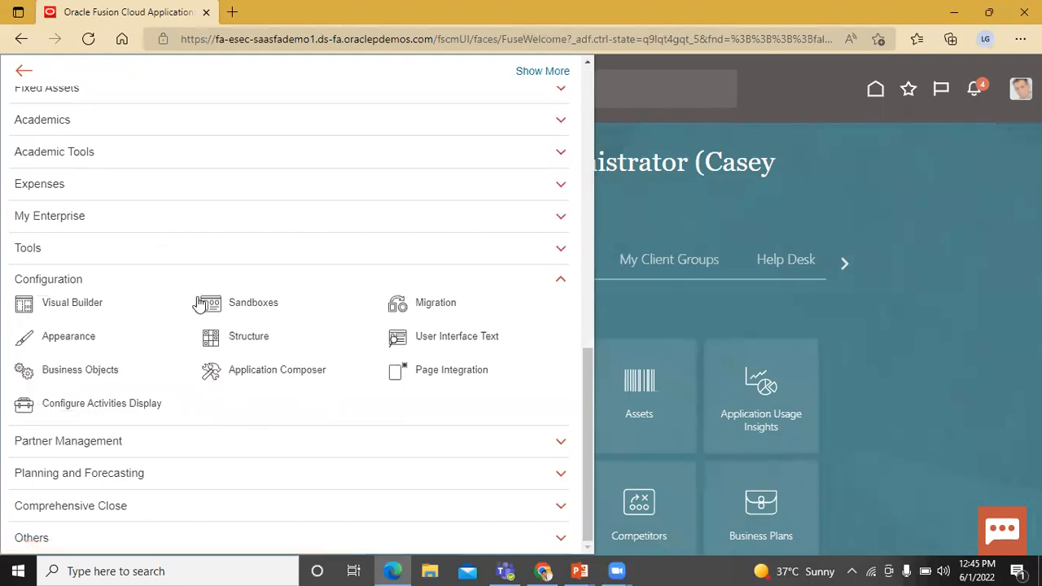
Open Routines in Application Composer and name the new routine "Sales Leads".
{"action": "left_click", "coordinate": [257, 374]}
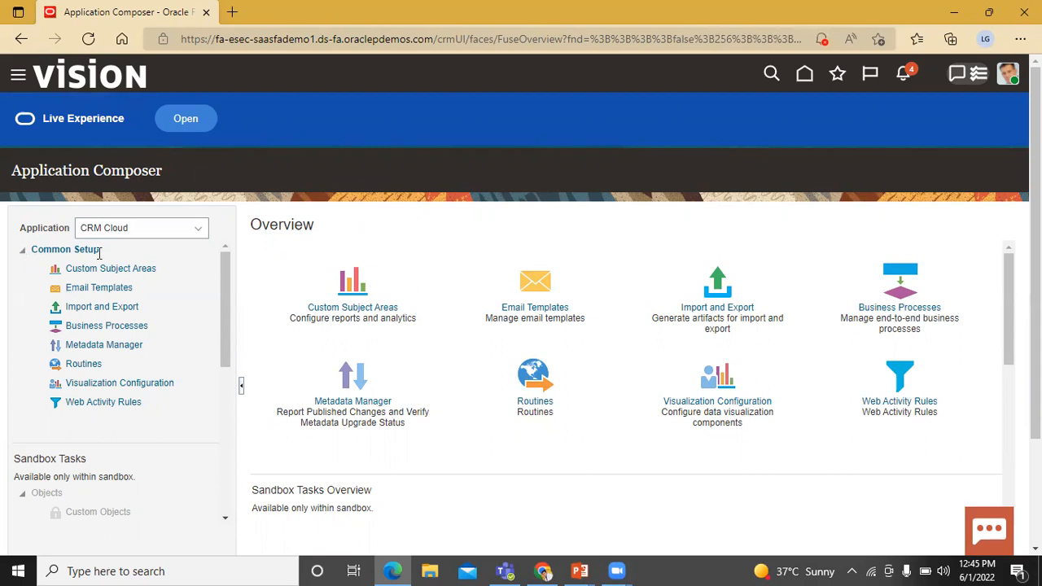
{"action": "left_click", "coordinate": [81, 365]}
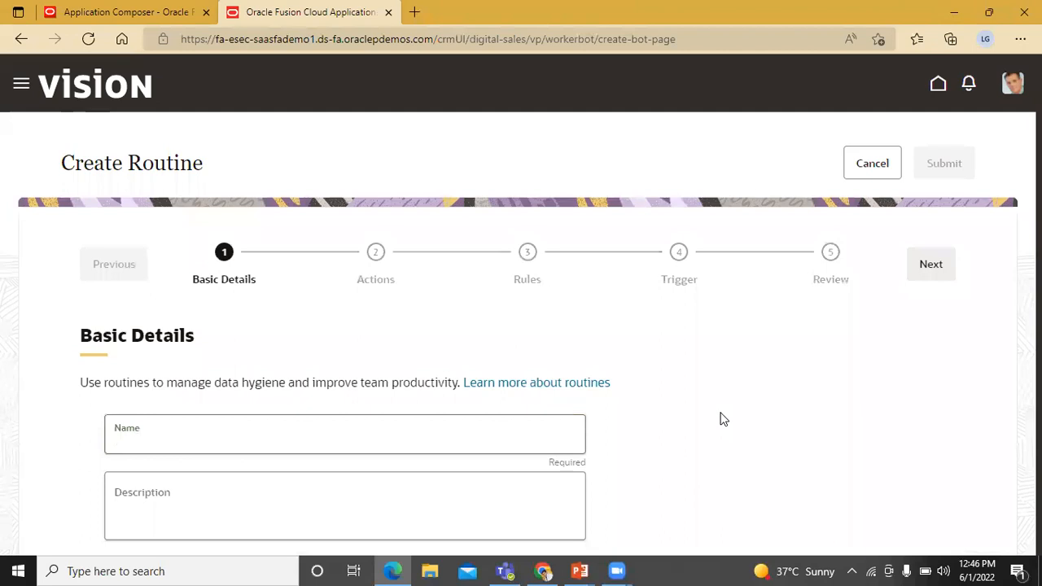
{"action": "type", "text": "Sales Leads"}
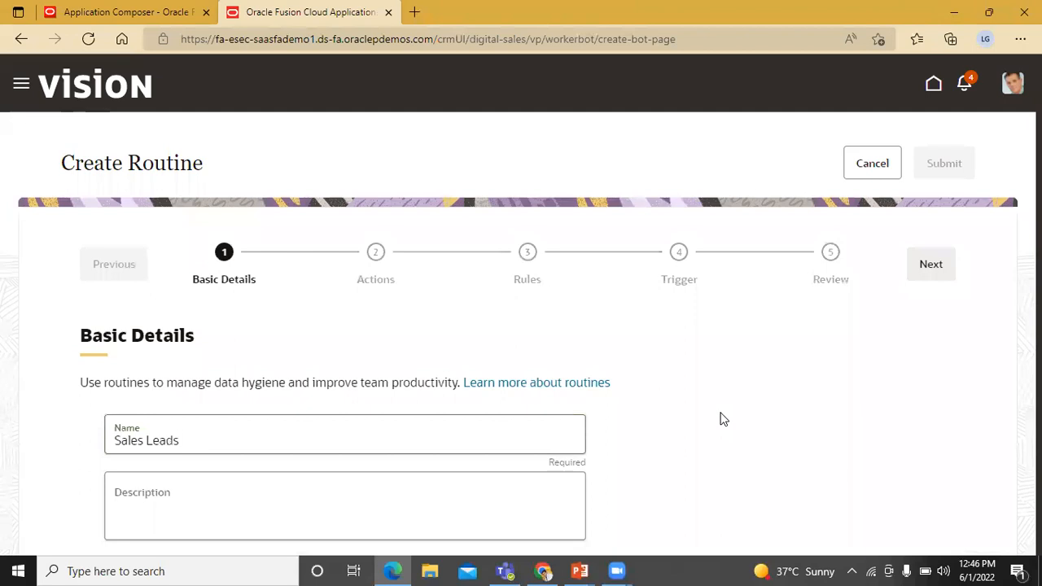
Enter the routine description "Create Routine to retire leads" and proceed to the Actions stage.
{"action": "scroll", "coordinate": [686, 397], "scroll_direction": "down", "scroll_amount": 1}
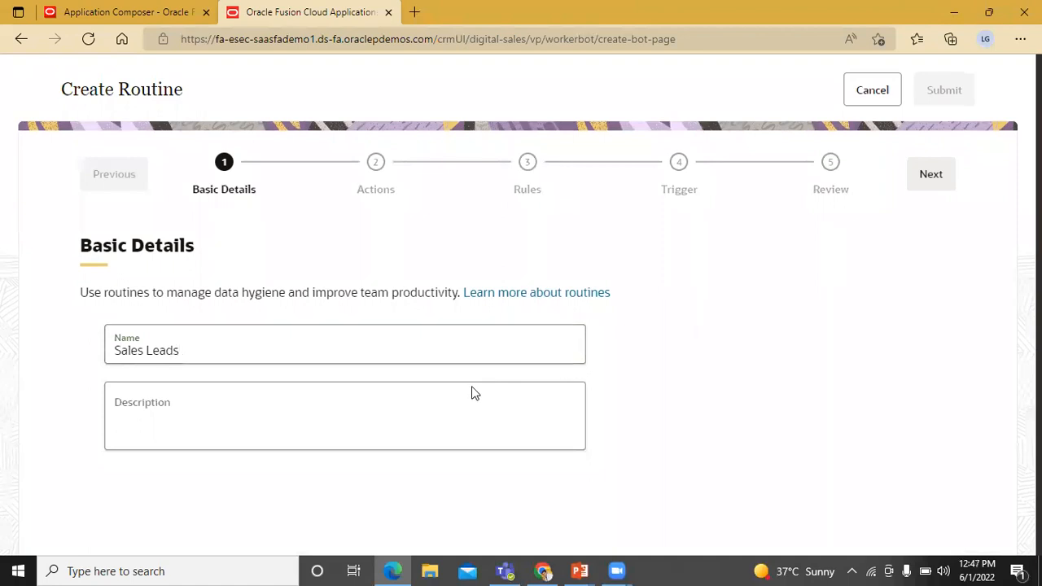
{"action": "left_click", "coordinate": [412, 407]}
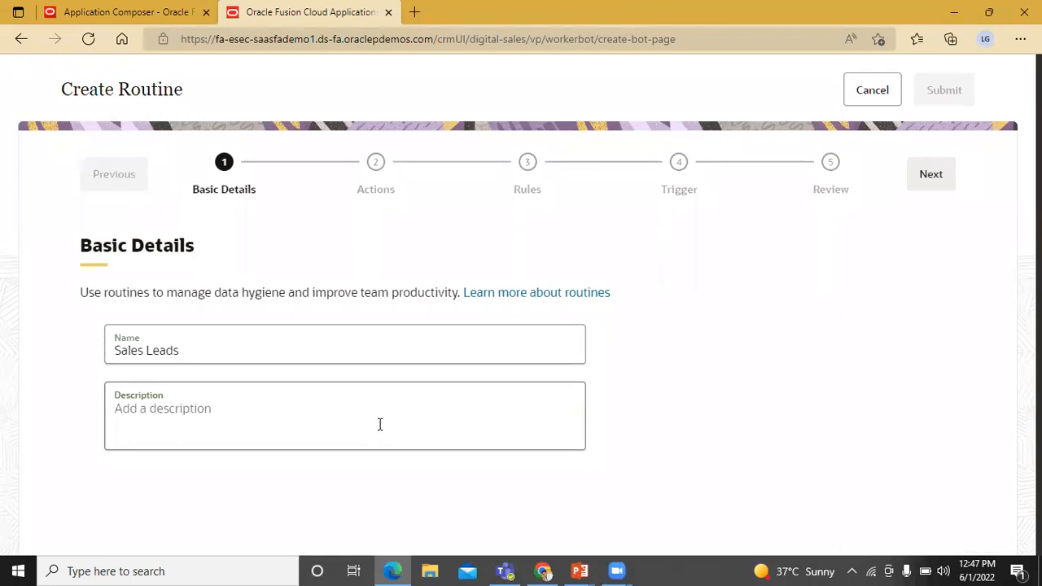
{"action": "type", "text": "Cr"}
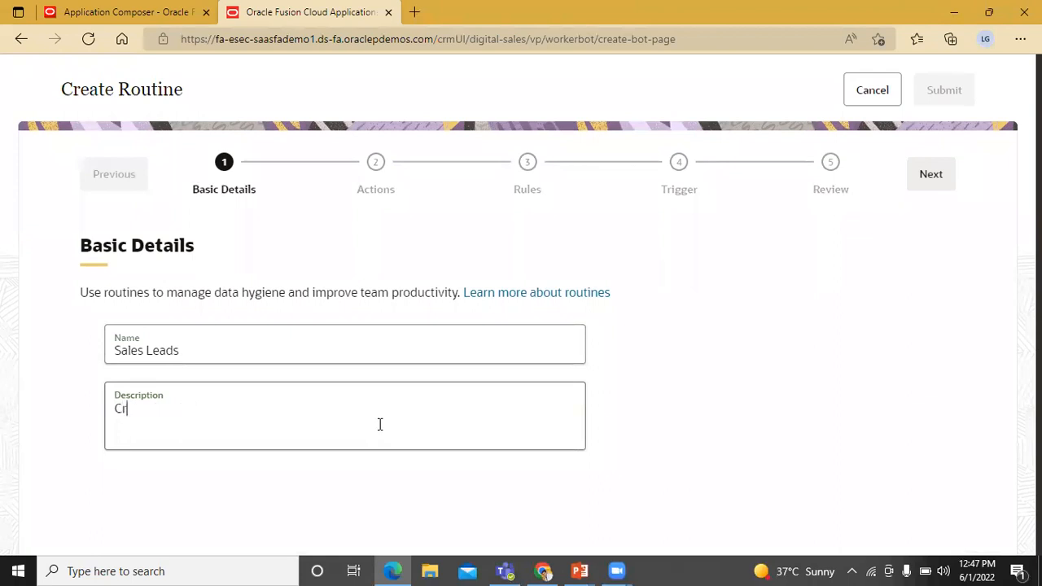
{"action": "type", "text": "eate Routine to retire leads"}
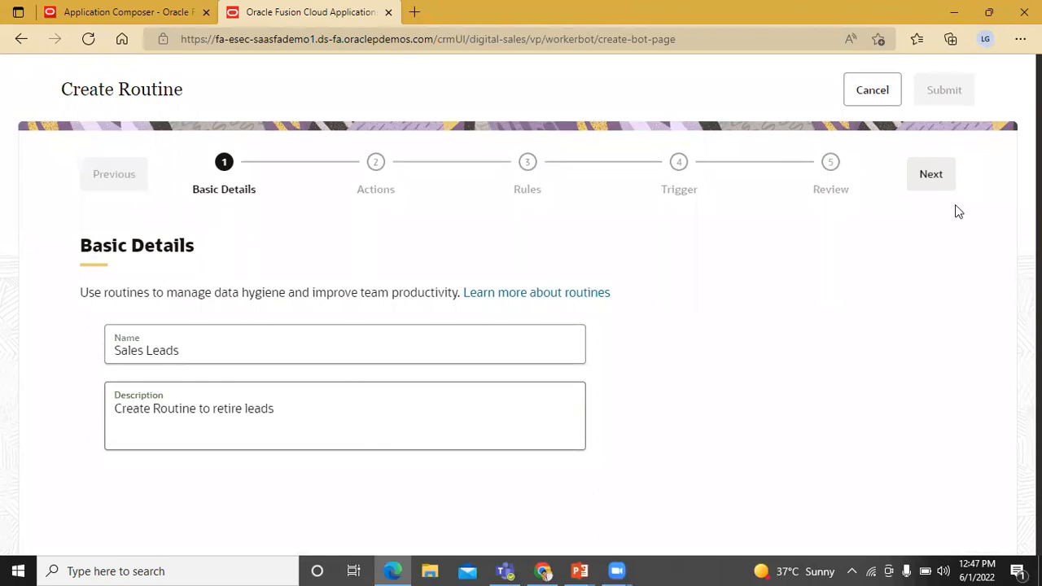
{"action": "left_click", "coordinate": [932, 181]}
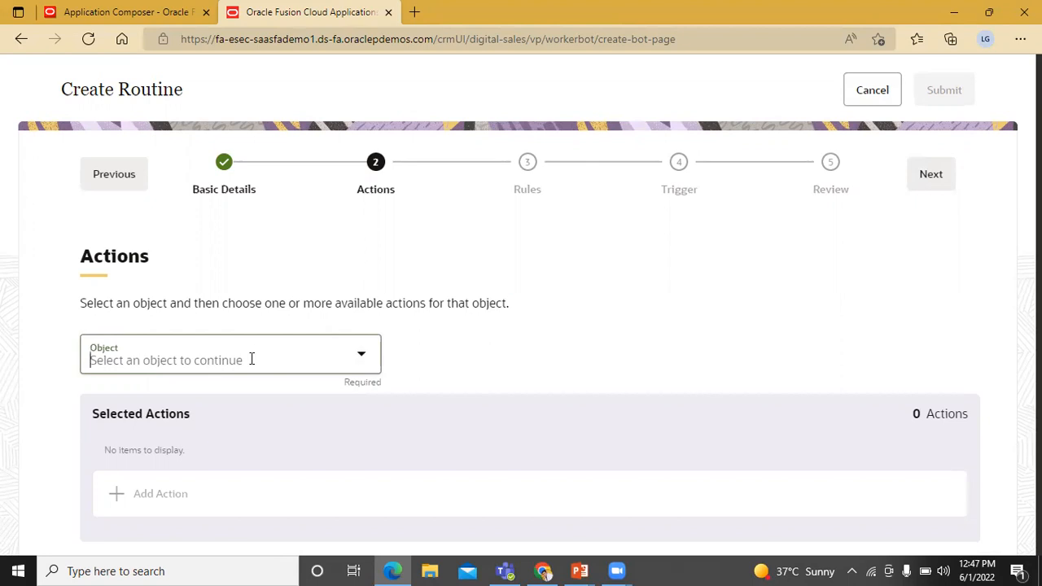
{"action": "type", "text": "sales"}
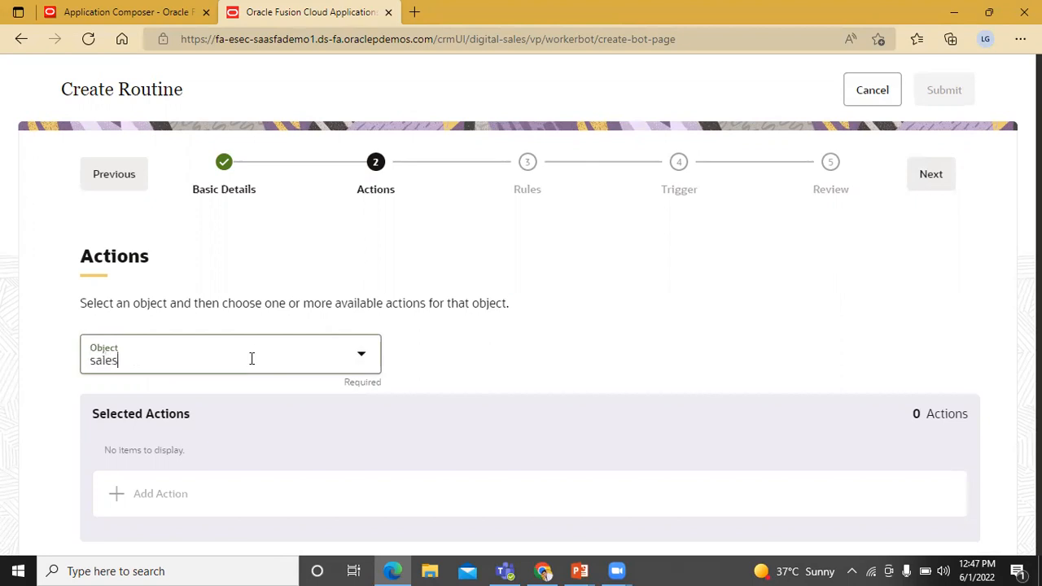
{"action": "scroll", "coordinate": [544, 327], "scroll_direction": "down", "scroll_amount": 1}
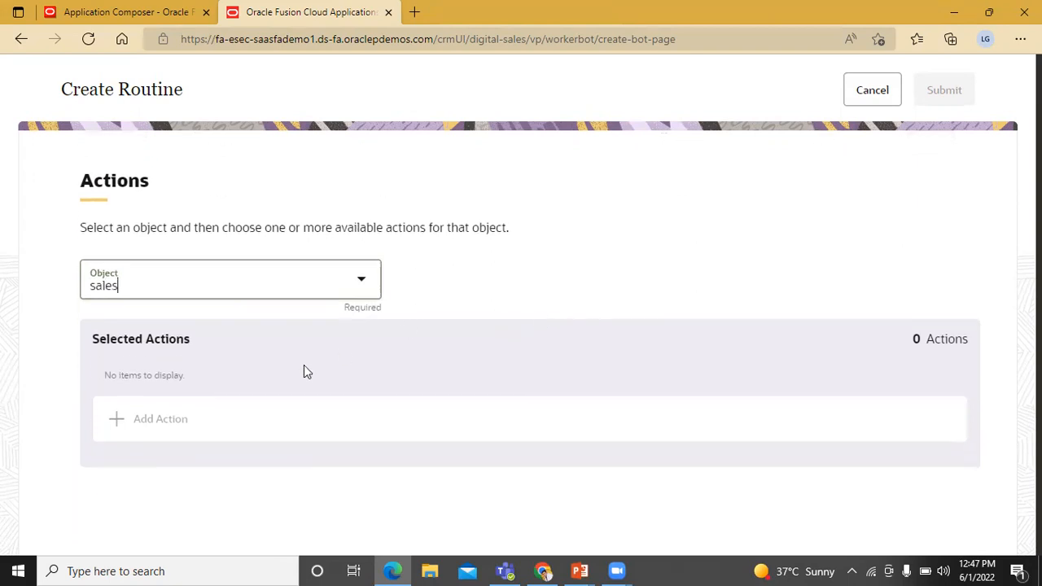
{"action": "key", "text": "BackSpace"}
{"action": "key", "text": "BackSpace"}
{"action": "key", "text": "BackSpace"}
{"action": "key", "text": "BackSpace"}
{"action": "key", "text": "BackSpace"}
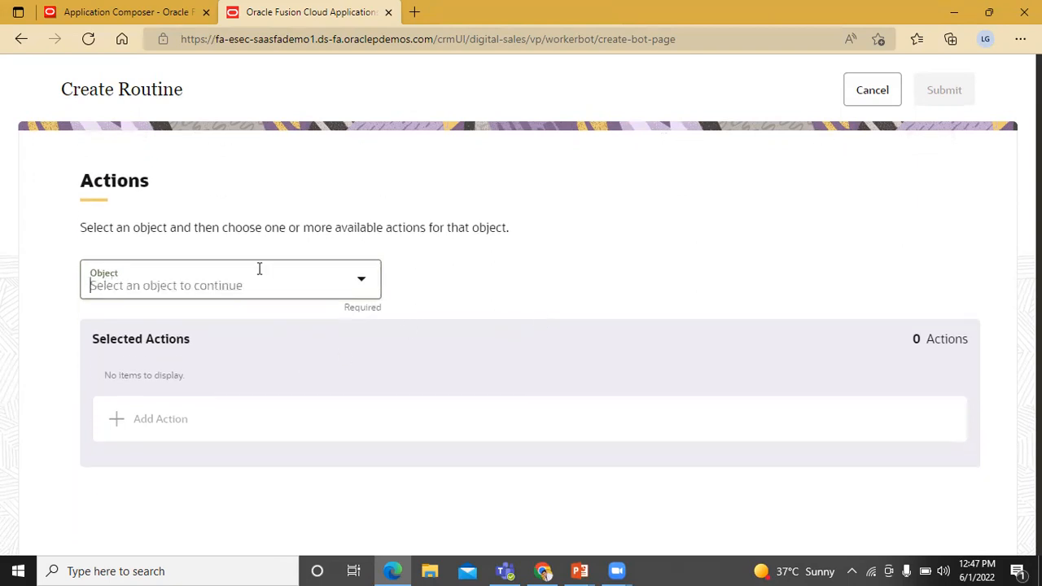
{"action": "type", "text": "sales"}
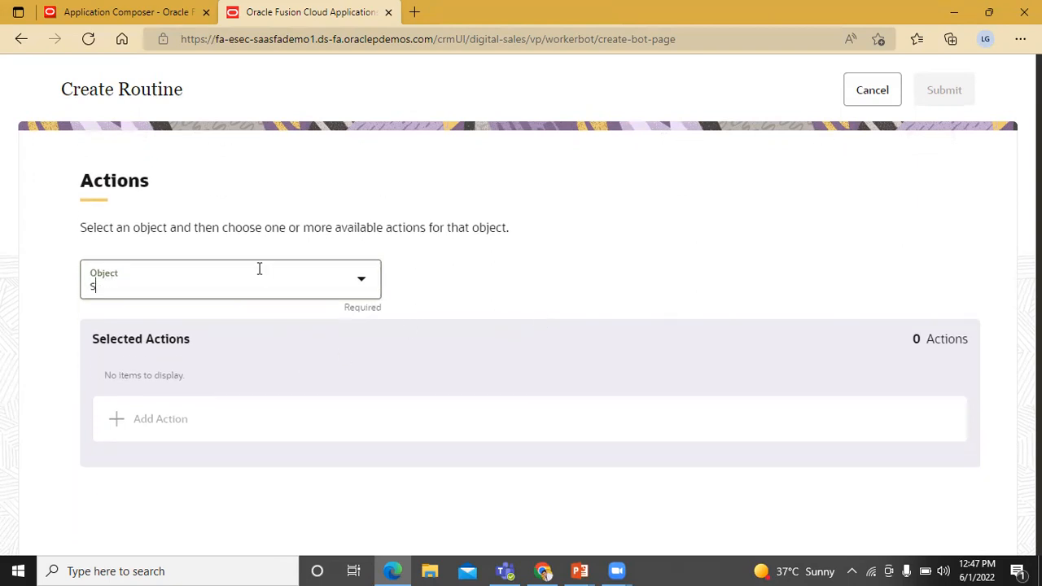
{"action": "type", "text": " lead"}
{"action": "left_click", "coordinate": [481, 350]}
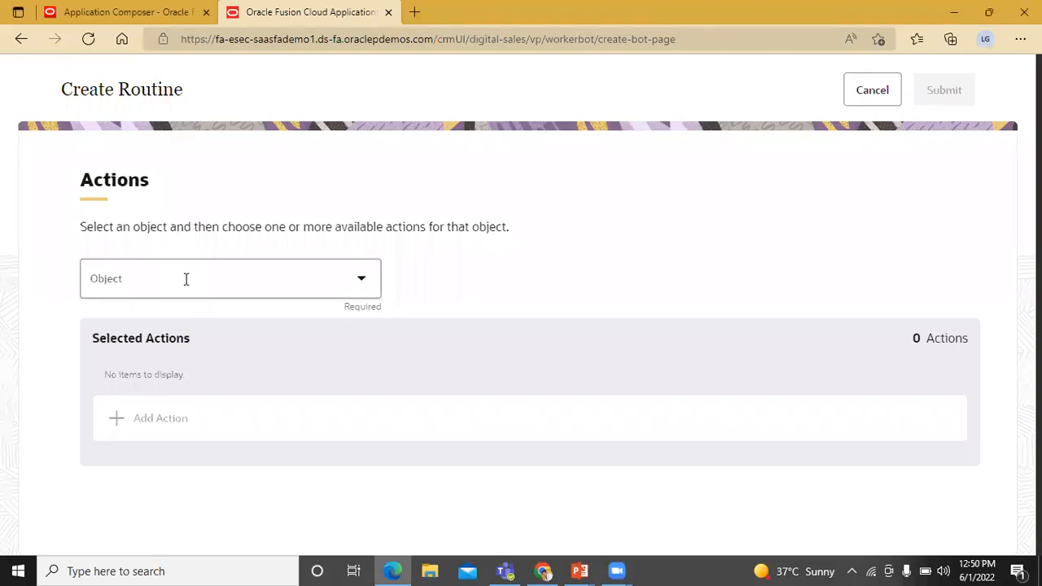
Find and select Sales Lead as the object for the routine's actions.
{"action": "left_click", "coordinate": [185, 279]}
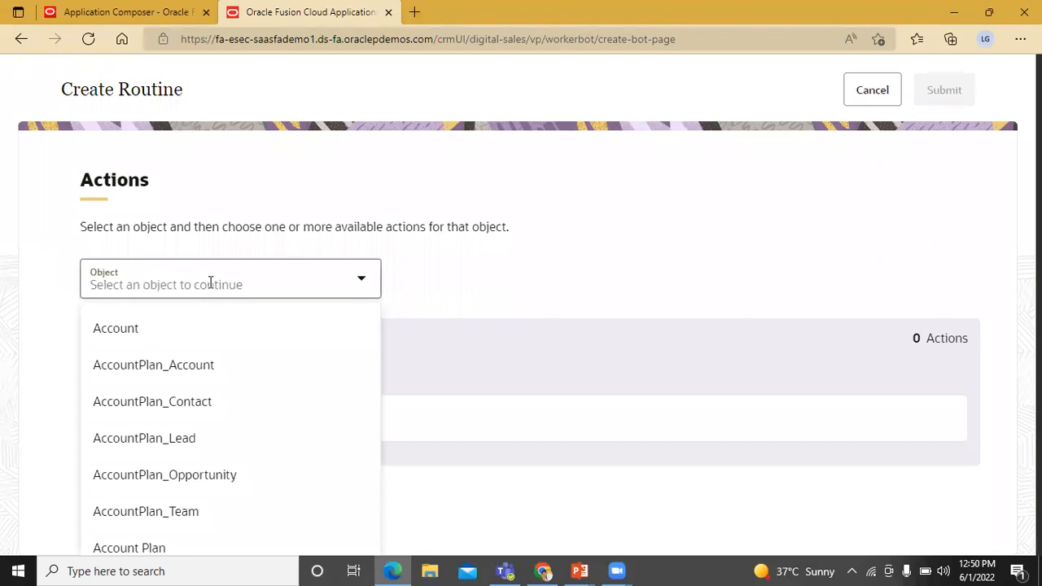
{"action": "type", "text": "sales"}
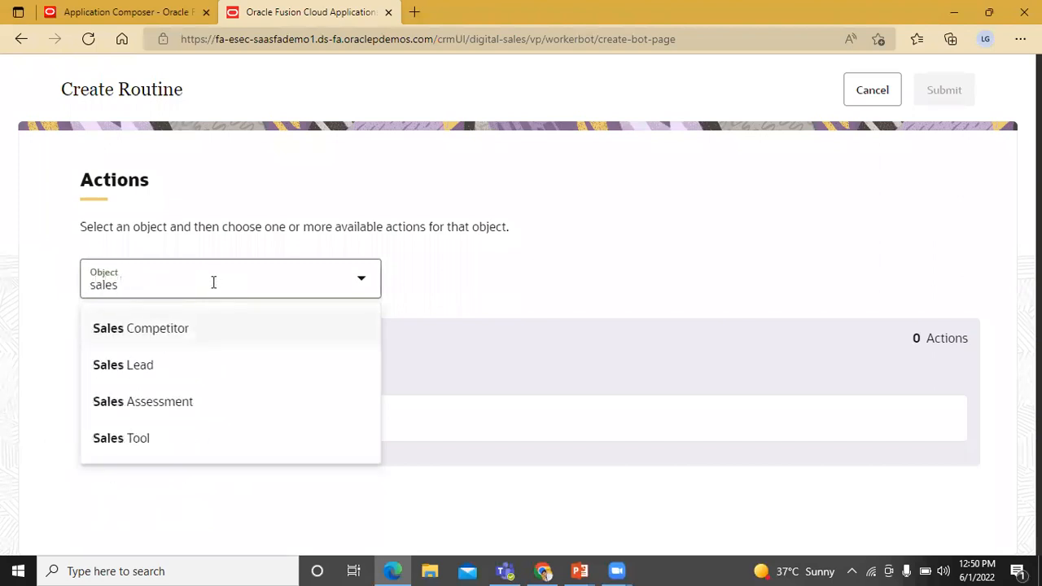
{"action": "type", "text": " l"}
{"action": "left_click", "coordinate": [218, 329]}
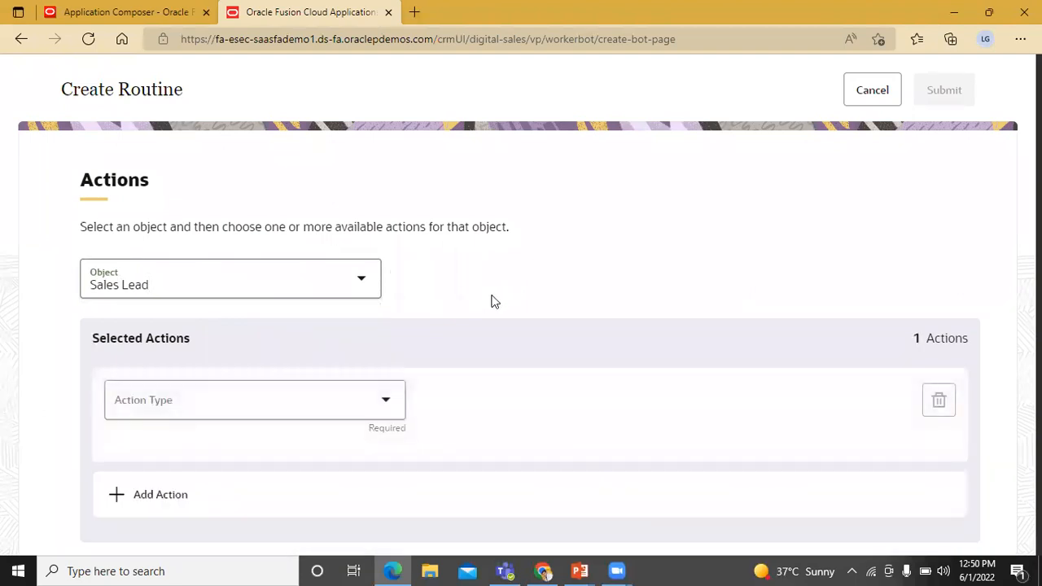
Make the routine's action a Field Update with Status as the attribute.
{"action": "scroll", "coordinate": [491, 300], "scroll_direction": "down", "scroll_amount": 1}
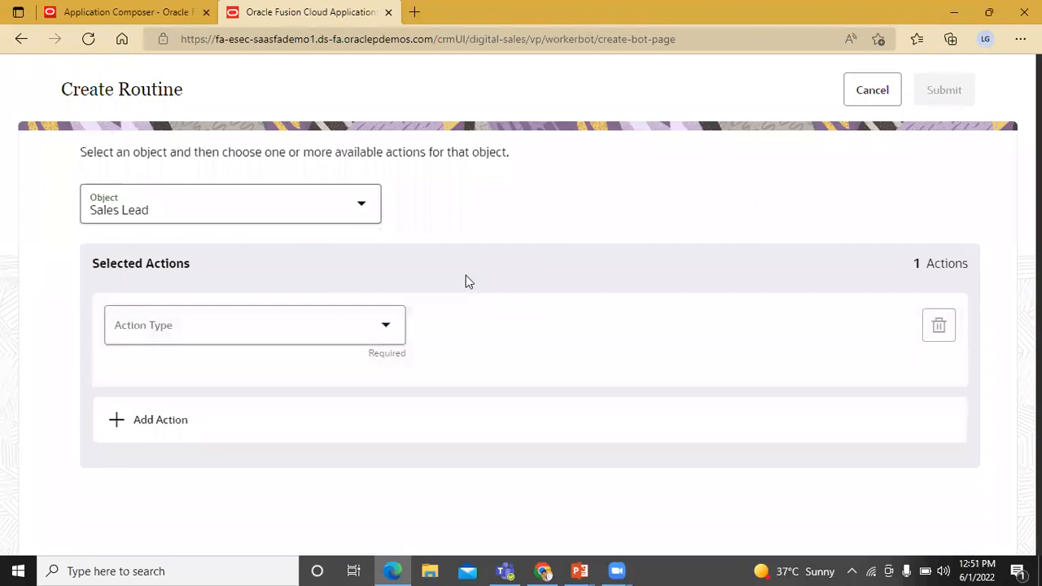
{"action": "left_click", "coordinate": [391, 330]}
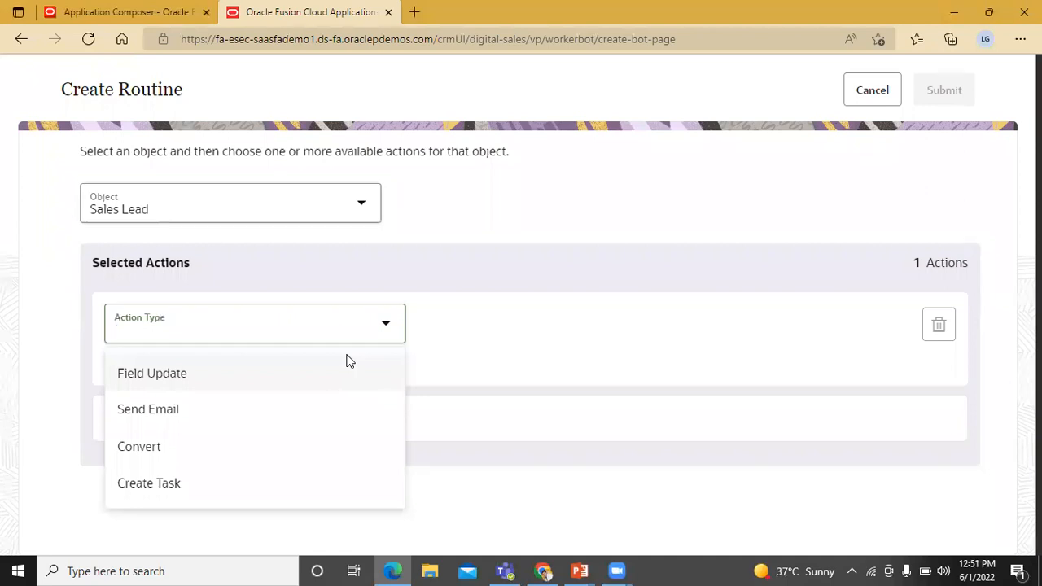
{"action": "left_click", "coordinate": [279, 372]}
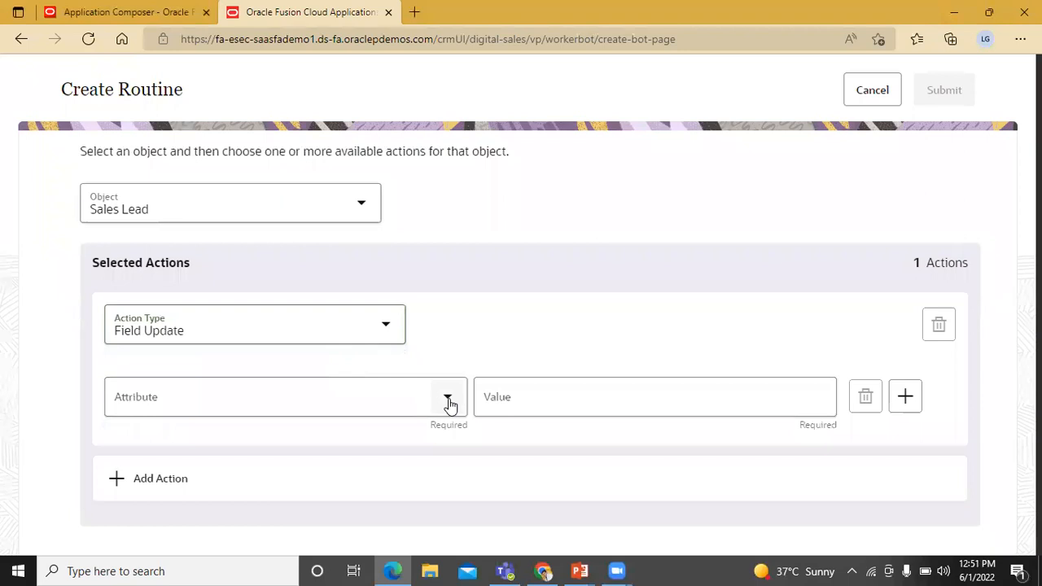
{"action": "left_click", "coordinate": [281, 393]}
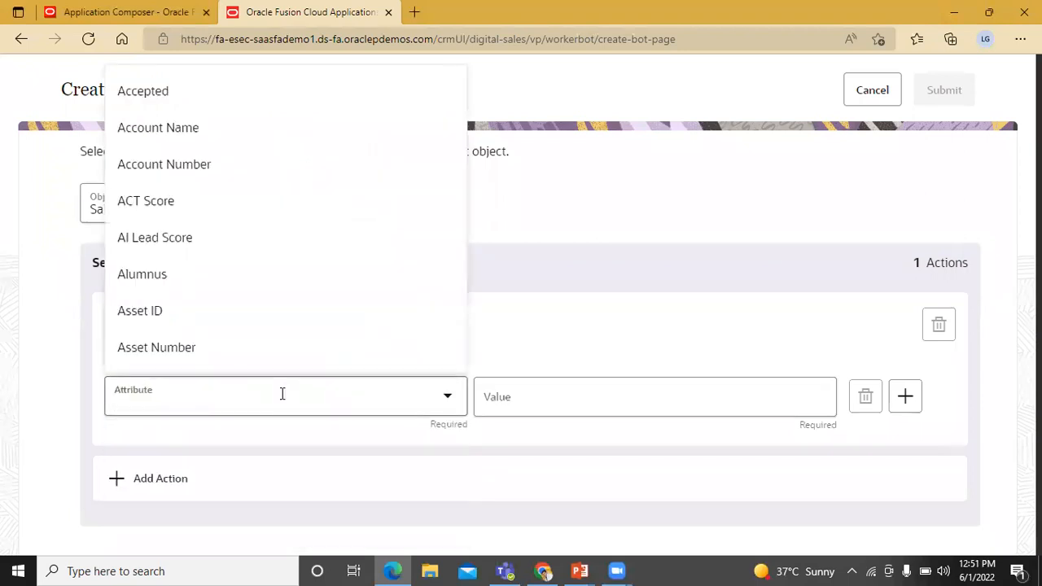
{"action": "type", "text": "statu"}
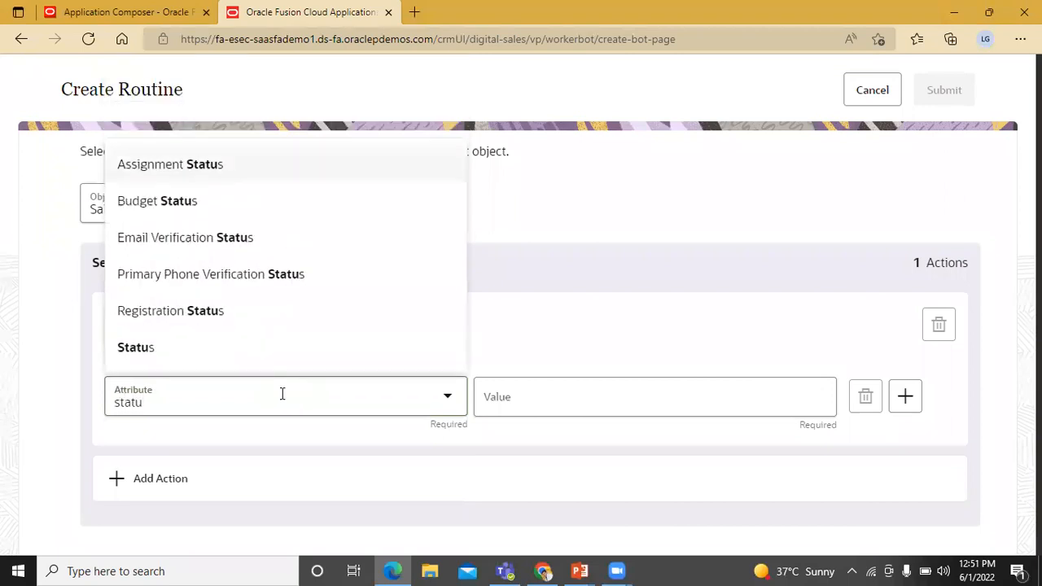
{"action": "left_click", "coordinate": [284, 340]}
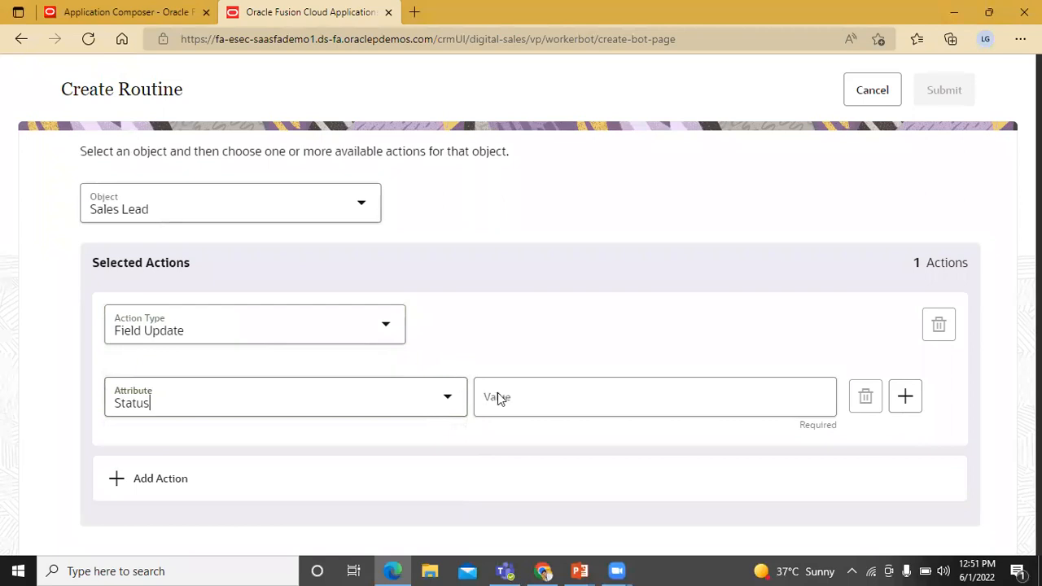
Set the Status attribute's update value to Retired and proceed to the Rules stage.
{"action": "left_click", "coordinate": [565, 397]}
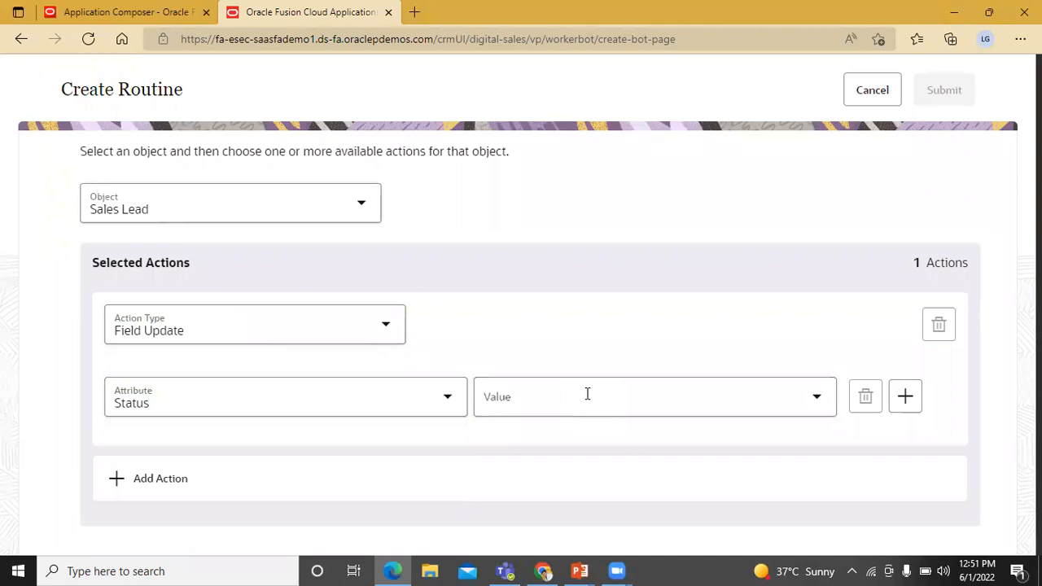
{"action": "left_click", "coordinate": [656, 402]}
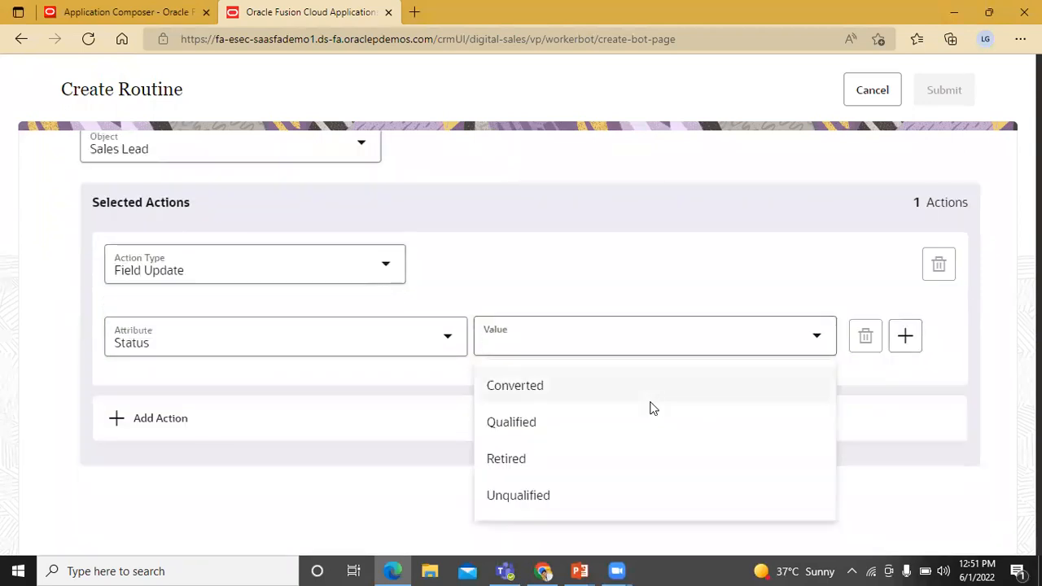
{"action": "left_click", "coordinate": [579, 456]}
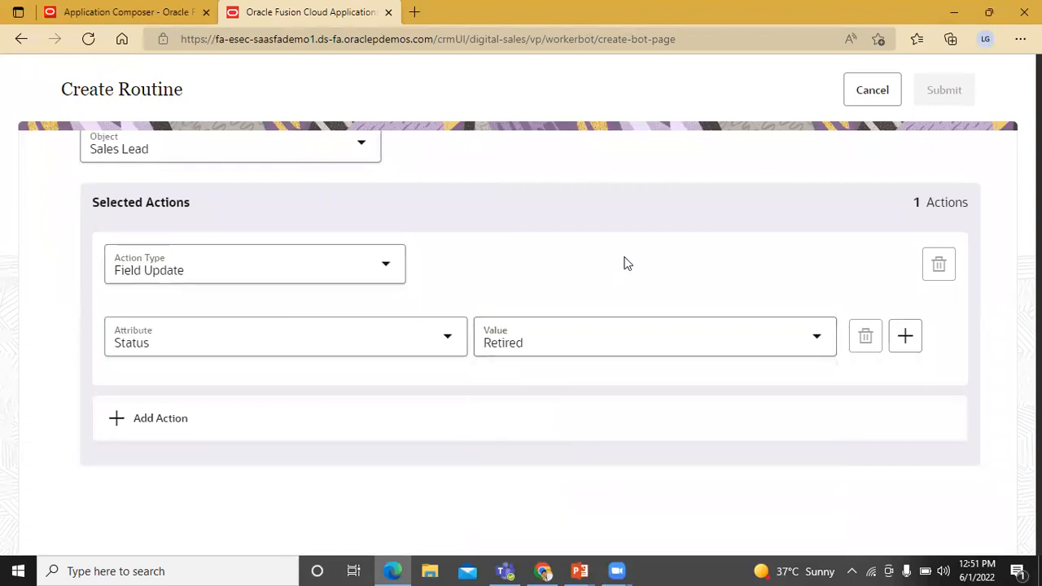
{"action": "scroll", "coordinate": [616, 276], "scroll_direction": "up", "scroll_amount": 3}
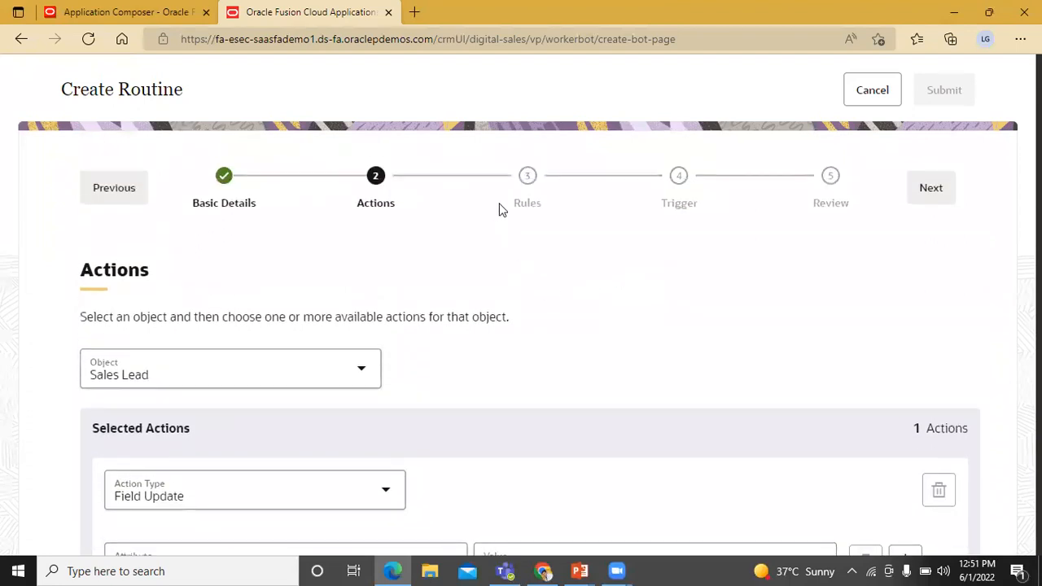
{"action": "left_click", "coordinate": [926, 189]}
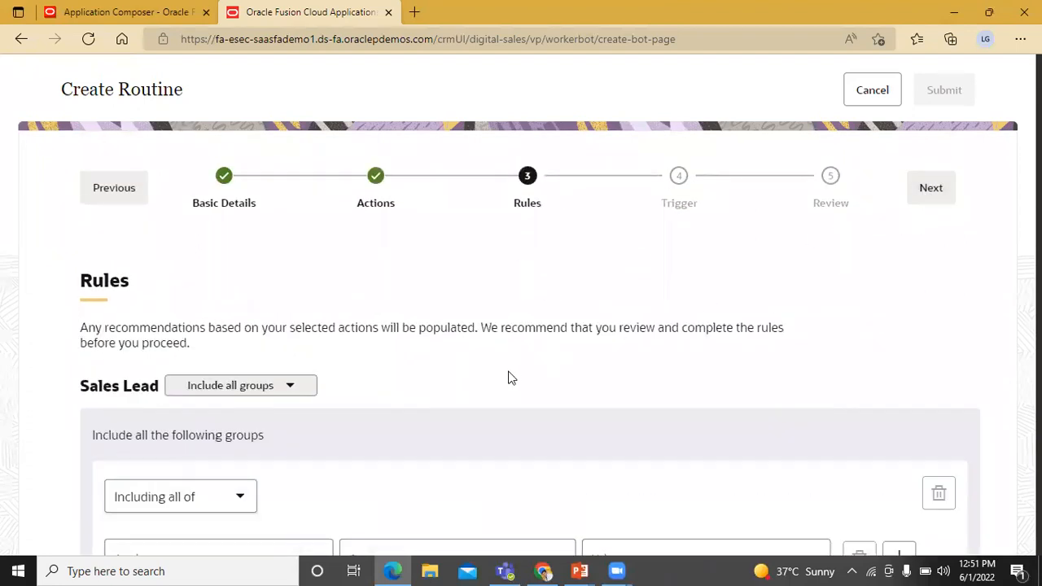
Check the matching options for the Sales Lead rule group, keeping Including all of.
{"action": "scroll", "coordinate": [423, 366], "scroll_direction": "down", "scroll_amount": 2}
{"action": "left_click", "coordinate": [240, 349]}
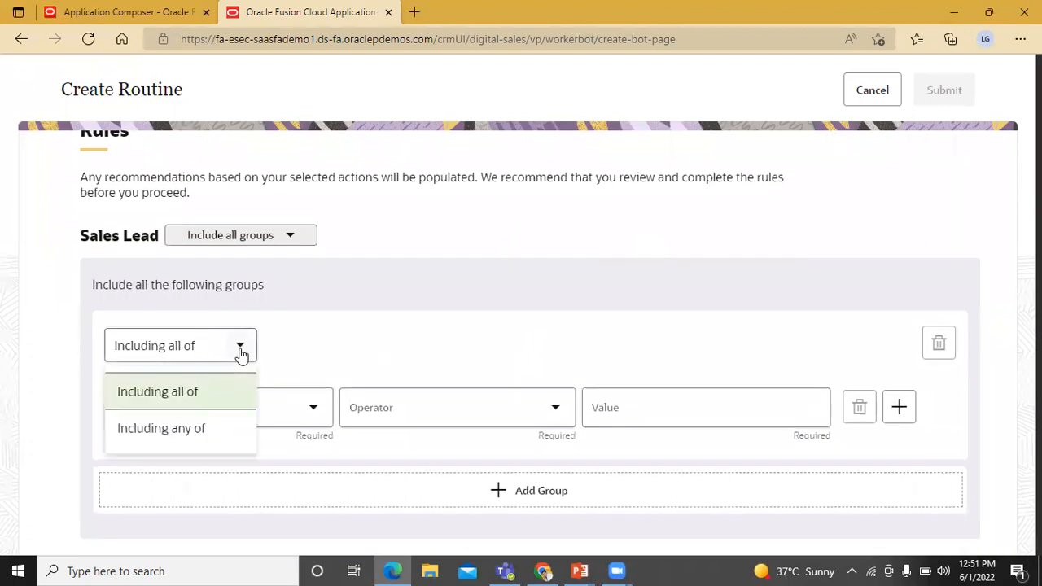
{"action": "left_click", "coordinate": [382, 336]}
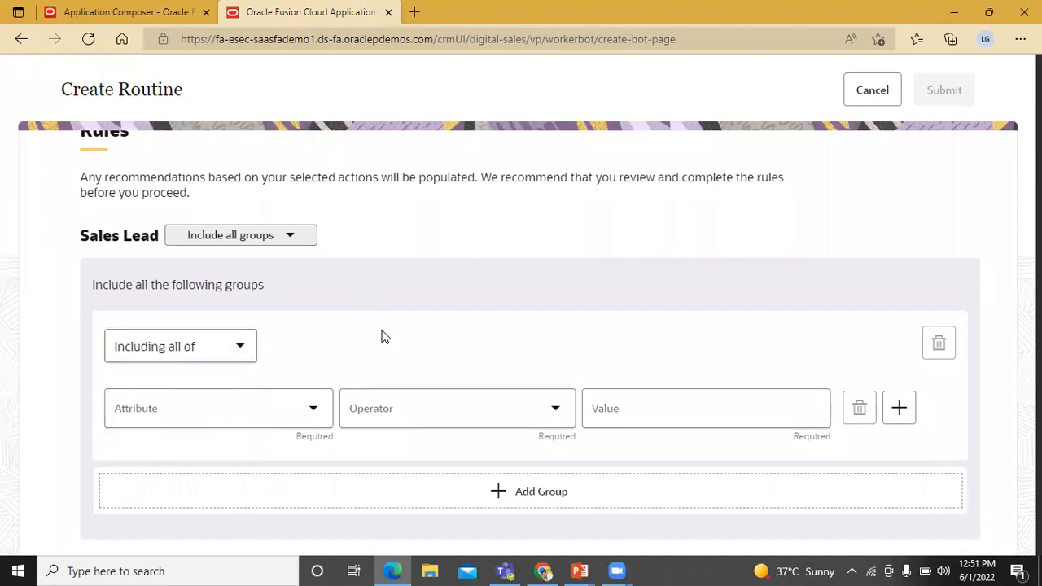
Define the Sales Lead group's first condition as Lead Creation Date Since Last Quarter.
{"action": "scroll", "coordinate": [382, 337], "scroll_direction": "down", "scroll_amount": 1}
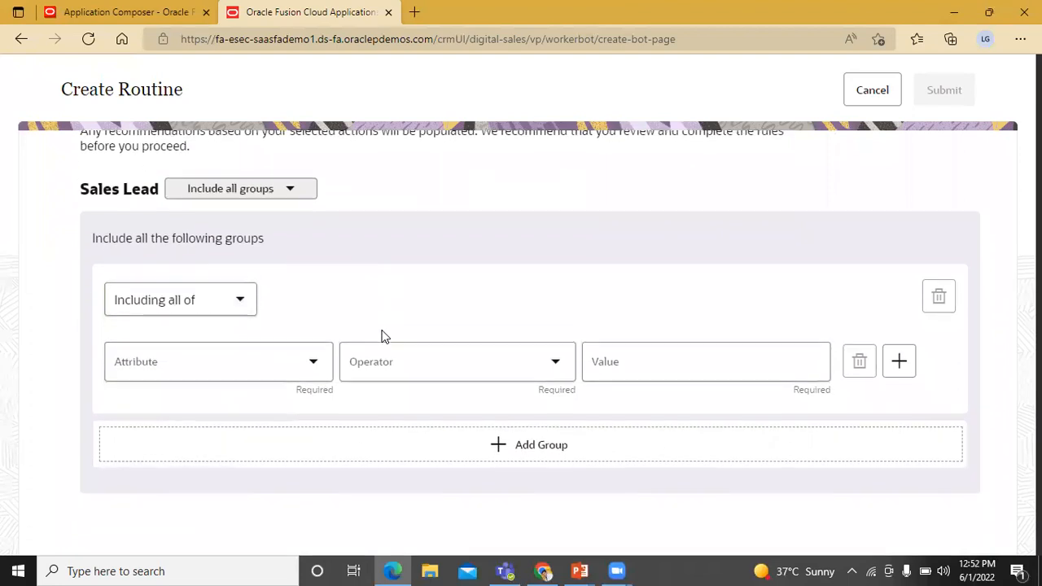
{"action": "left_click", "coordinate": [265, 367]}
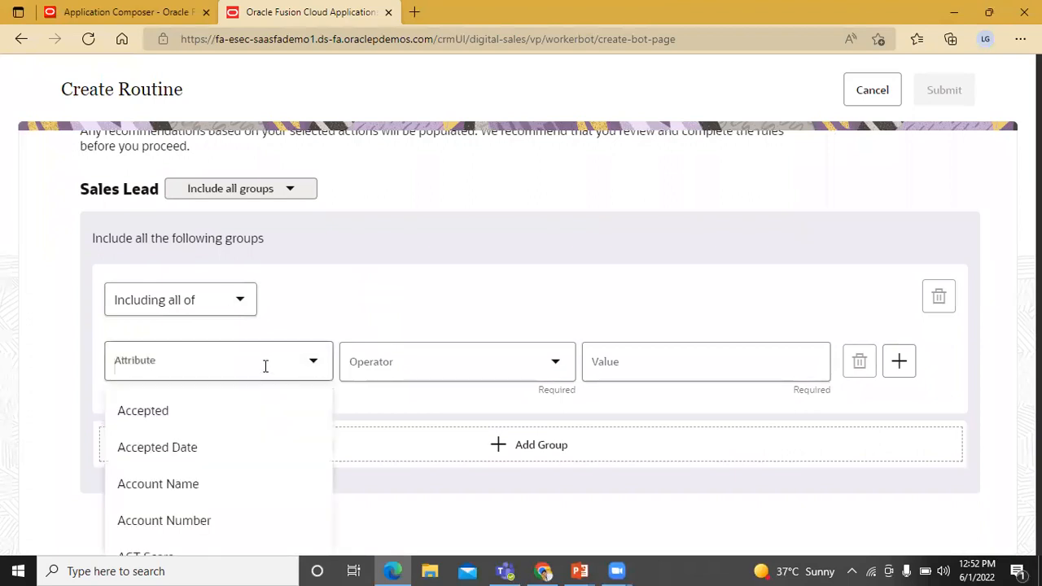
{"action": "type", "text": "lea"}
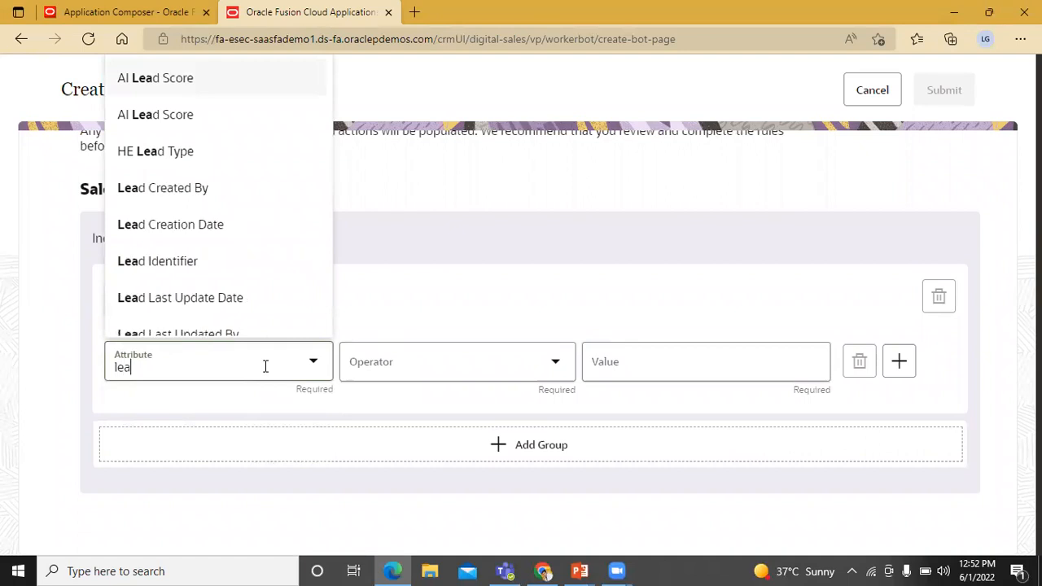
{"action": "type", "text": "d crea"}
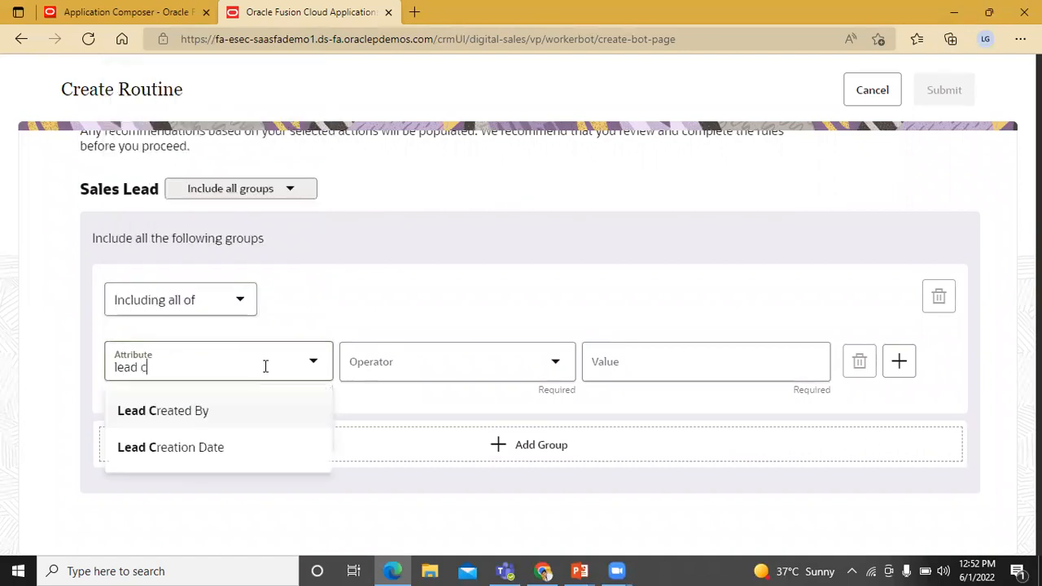
{"action": "left_click", "coordinate": [264, 443]}
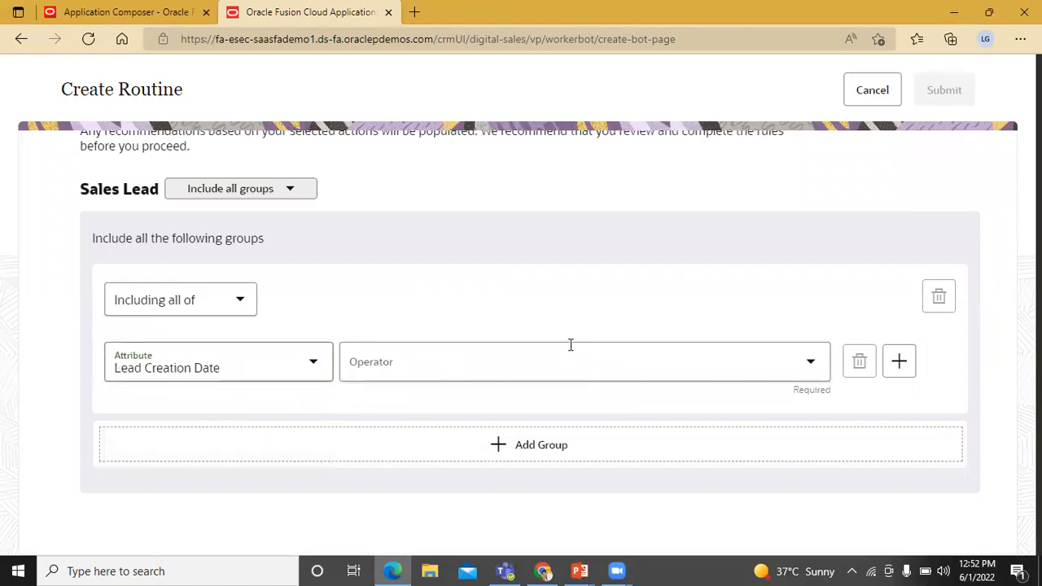
{"action": "left_click", "coordinate": [805, 363]}
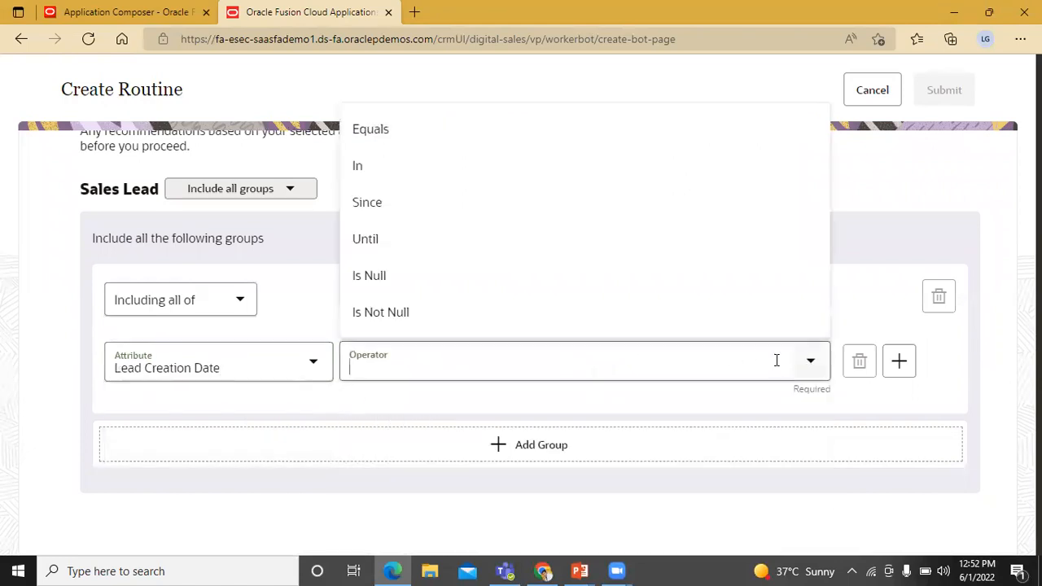
{"action": "left_click", "coordinate": [542, 202]}
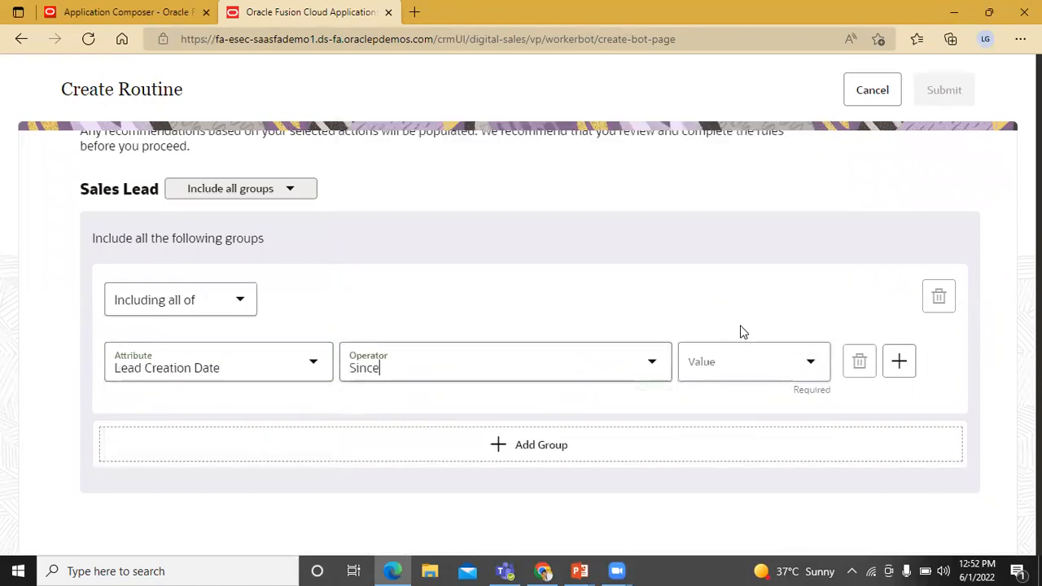
{"action": "left_click", "coordinate": [817, 365]}
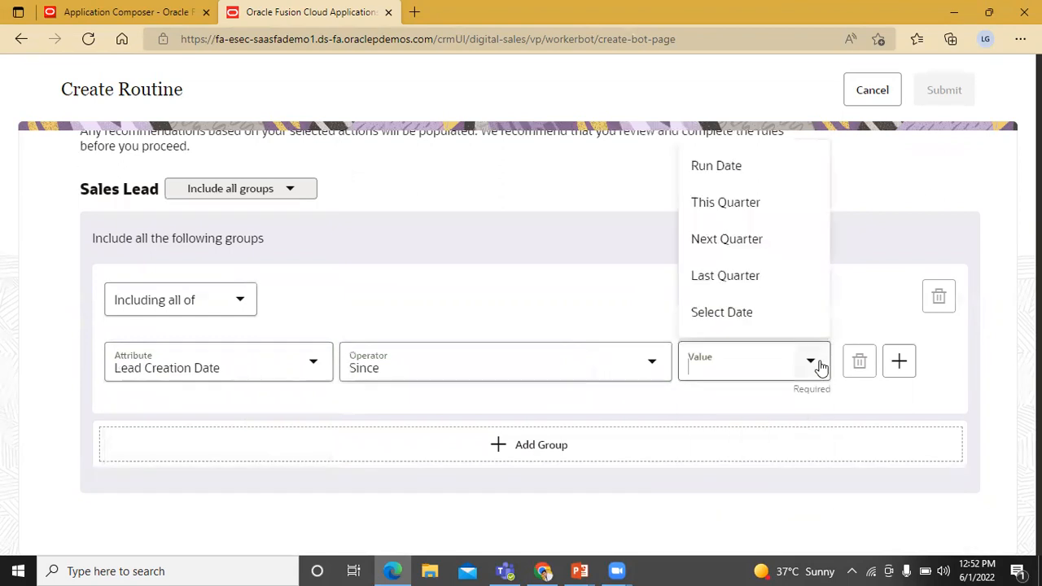
{"action": "left_click", "coordinate": [764, 274]}
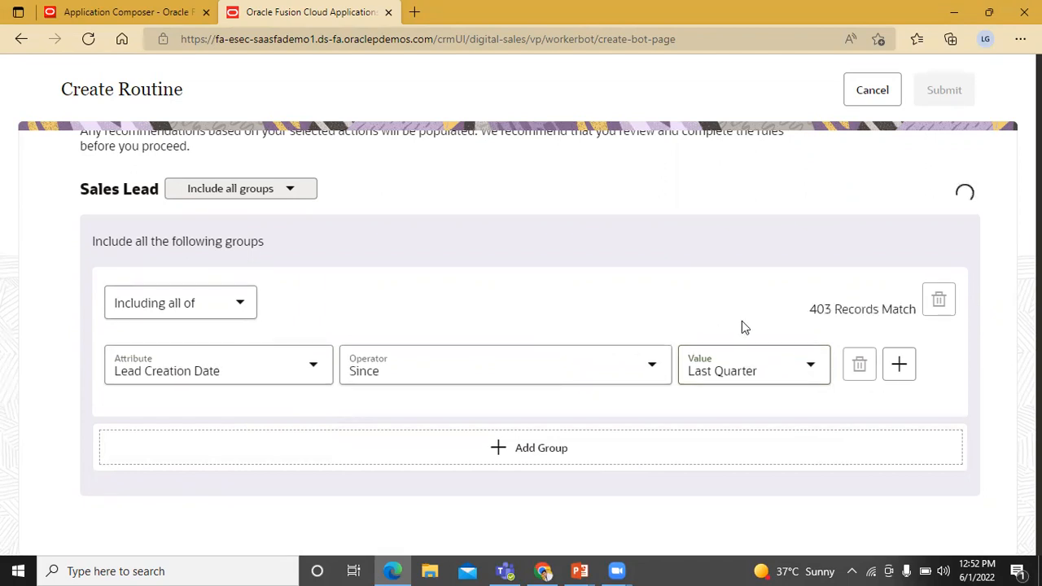
Add a second condition to the Sales Lead rule group: Status Not Equals Converted.
{"action": "left_click", "coordinate": [898, 373]}
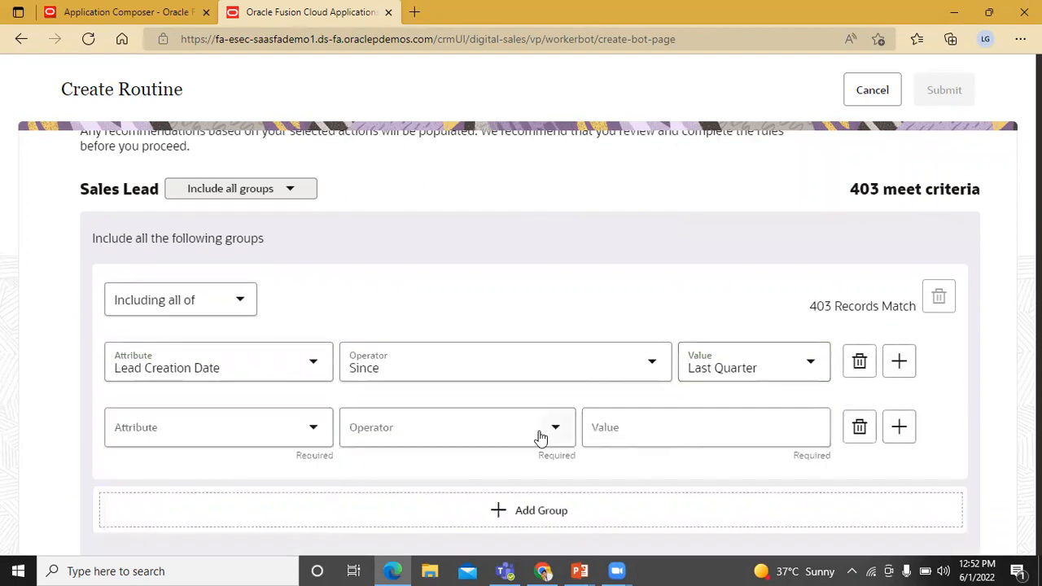
{"action": "left_click", "coordinate": [263, 431]}
{"action": "type", "text": "status"}
{"action": "left_click", "coordinate": [234, 373]}
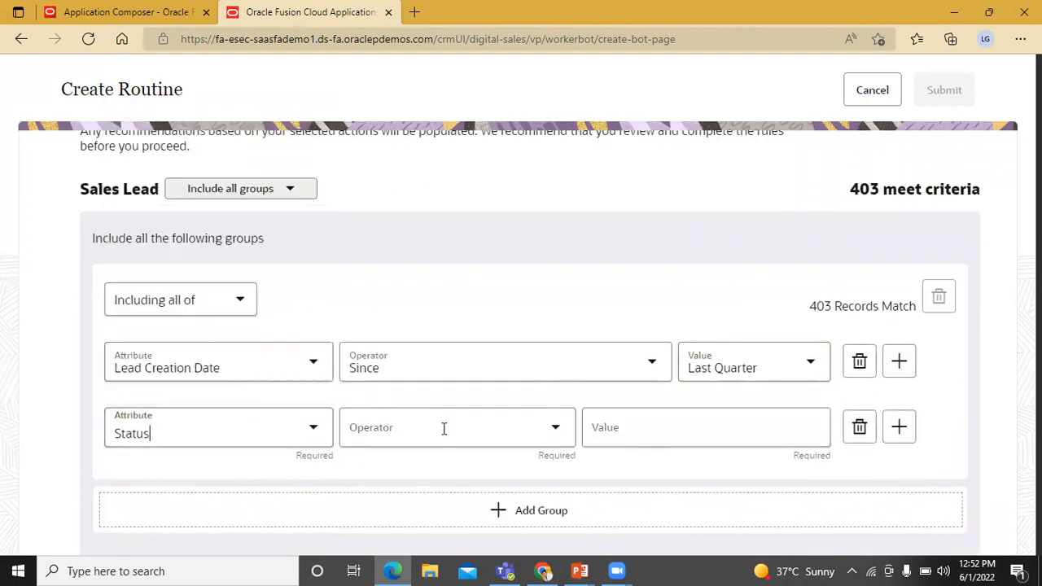
{"action": "left_click", "coordinate": [496, 434]}
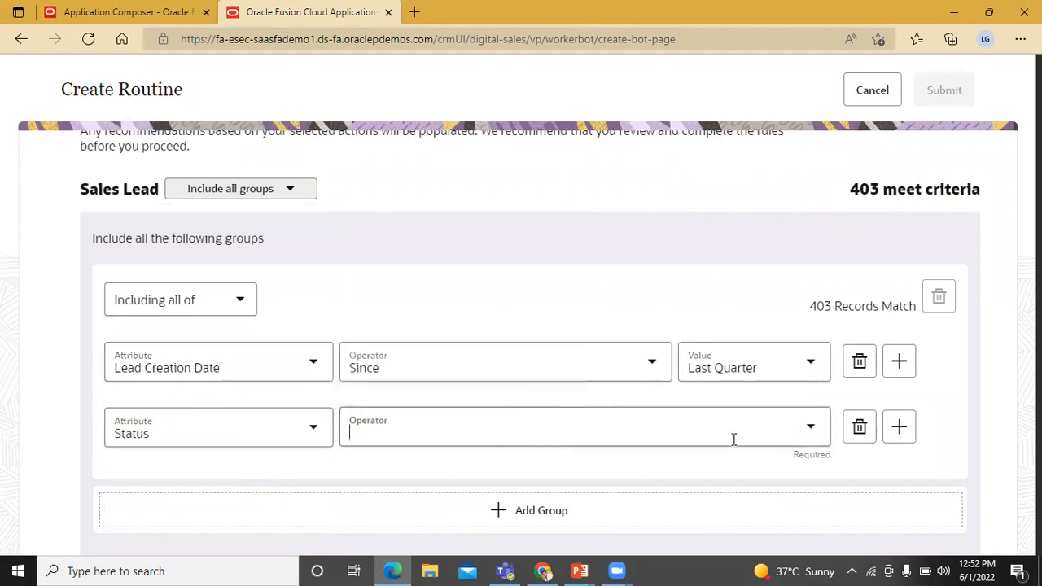
{"action": "left_click", "coordinate": [815, 432]}
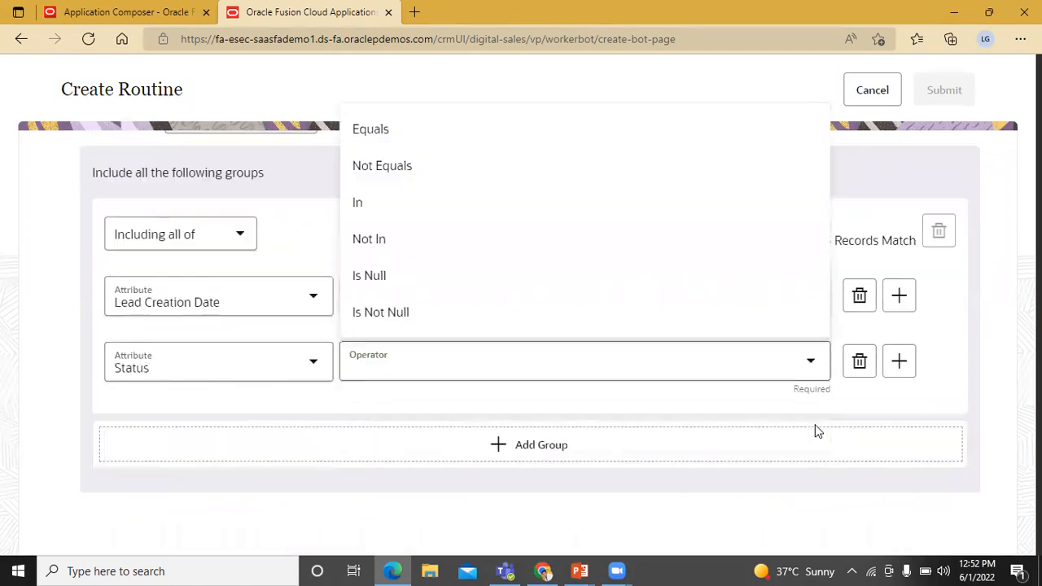
{"action": "left_click", "coordinate": [562, 167]}
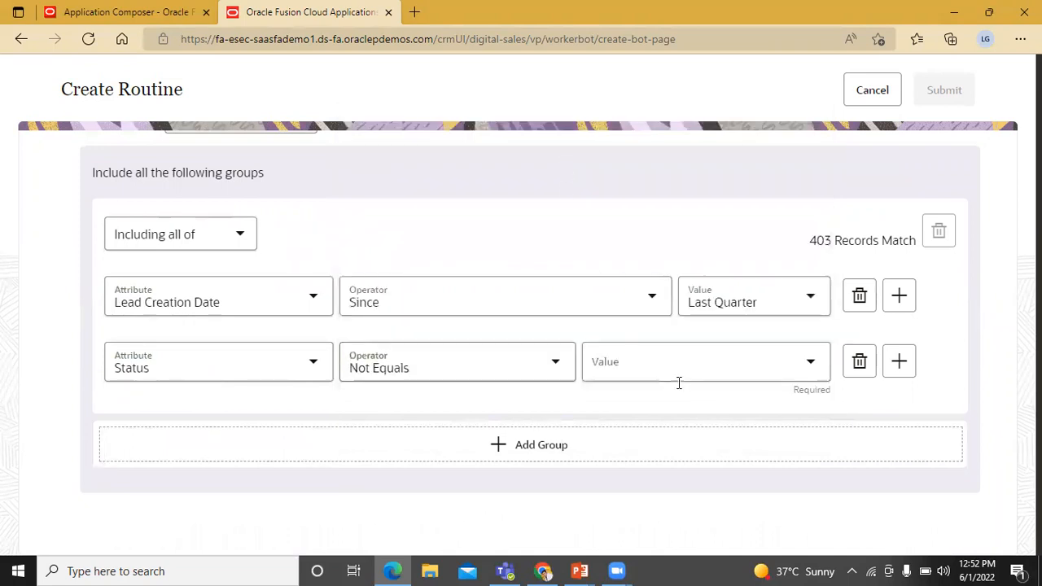
{"action": "left_click", "coordinate": [801, 362]}
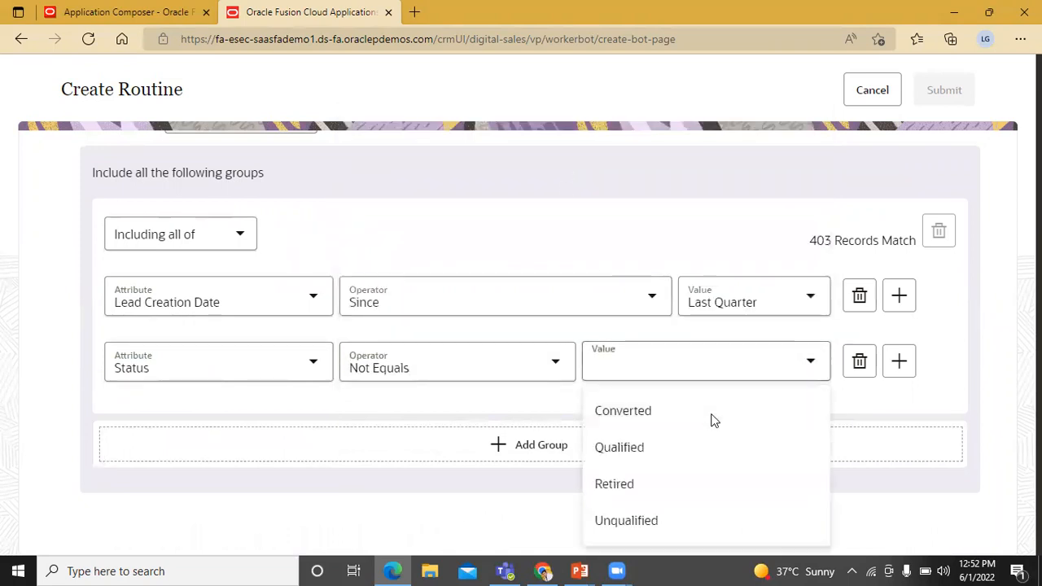
{"action": "left_click", "coordinate": [712, 420]}
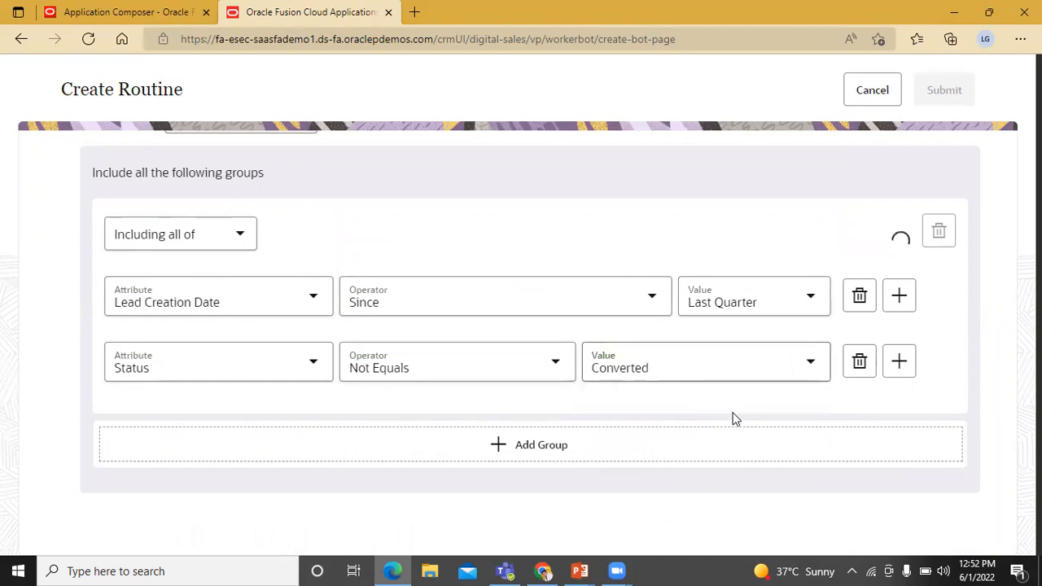
Check the Sales Lead rule conditions and how many records meet the criteria in the Rules stage.
{"action": "scroll", "coordinate": [949, 400], "scroll_direction": "up", "scroll_amount": 1}
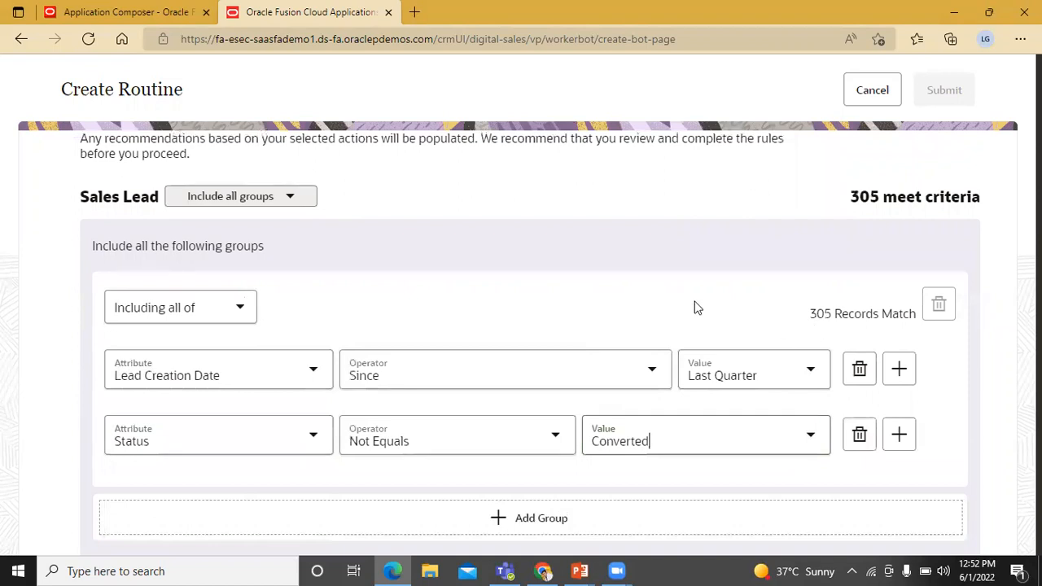
{"action": "scroll", "coordinate": [654, 327], "scroll_direction": "up", "scroll_amount": 1}
{"action": "scroll", "coordinate": [655, 330], "scroll_direction": "up", "scroll_amount": 3}
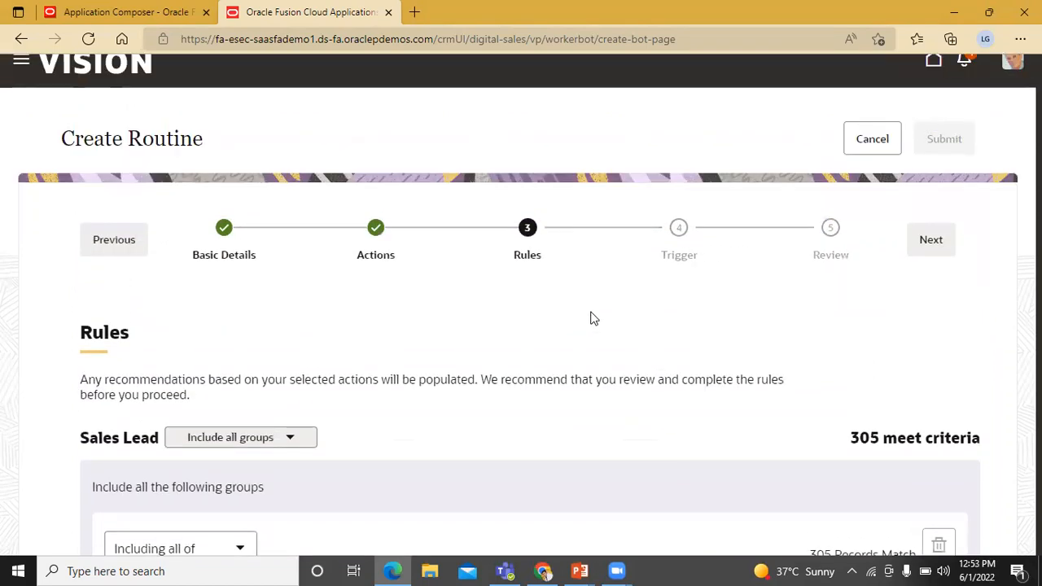
{"action": "scroll", "coordinate": [578, 322], "scroll_direction": "down", "scroll_amount": 2}
{"action": "scroll", "coordinate": [582, 329], "scroll_direction": "down", "scroll_amount": 2}
{"action": "scroll", "coordinate": [595, 344], "scroll_direction": "up", "scroll_amount": 3}
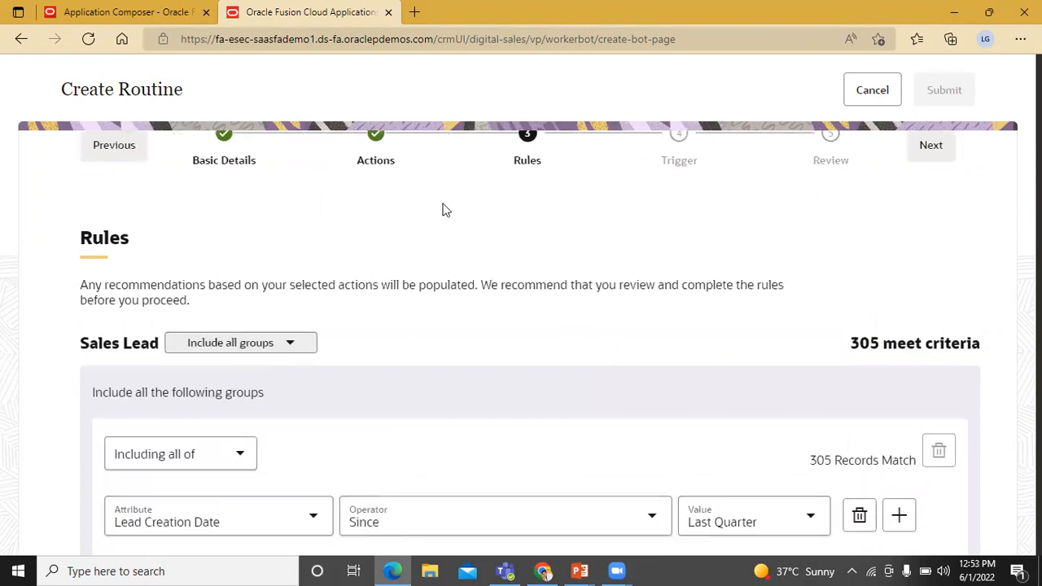
{"action": "scroll", "coordinate": [575, 277], "scroll_direction": "down", "scroll_amount": 3}
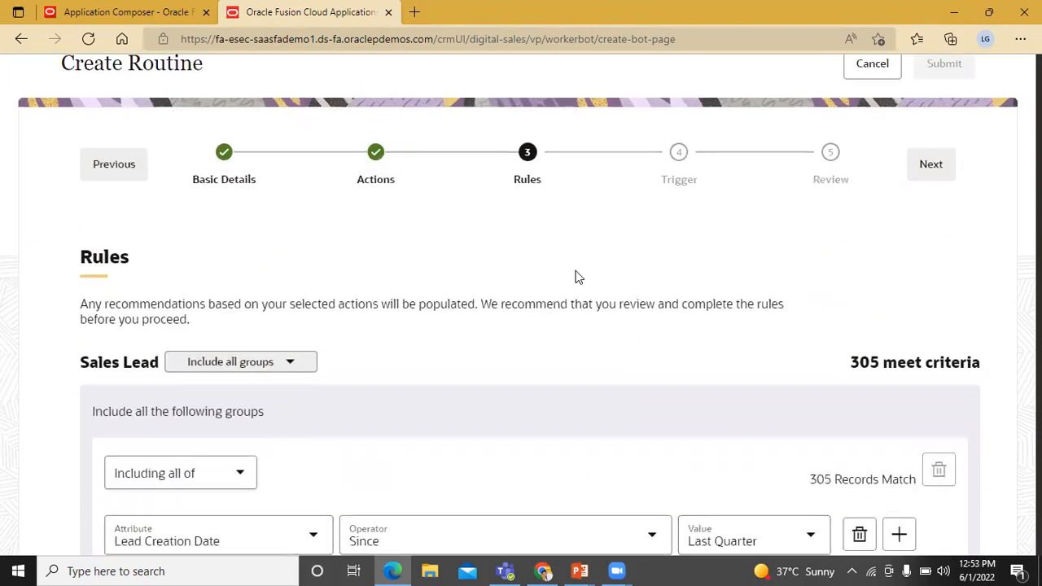
{"action": "scroll", "coordinate": [582, 277], "scroll_direction": "up", "scroll_amount": 3}
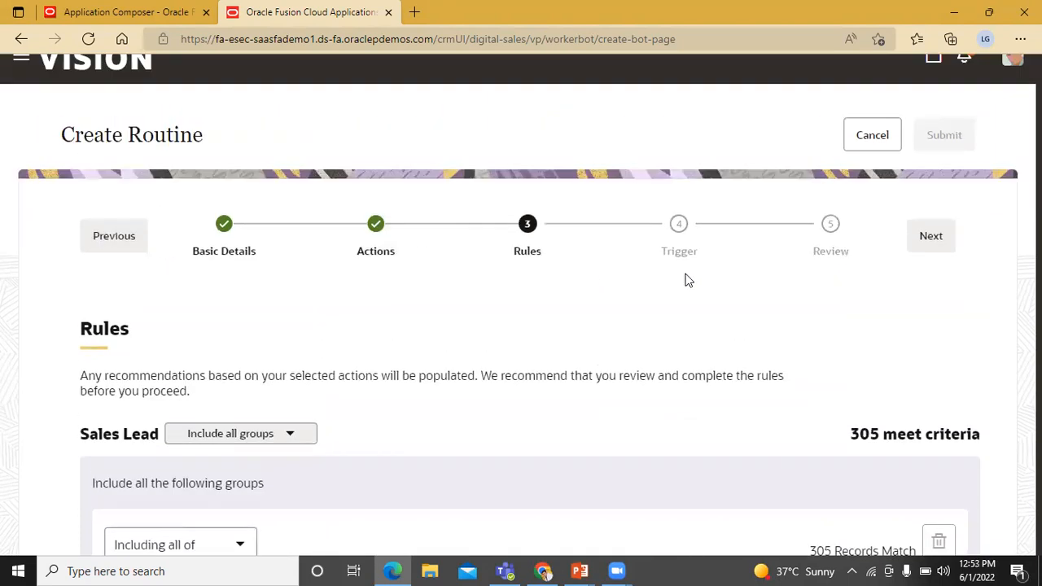
Proceed to the Trigger stage, have the routine run Monthly, and continue to the Review stage.
{"action": "left_click", "coordinate": [930, 237]}
{"action": "scroll", "coordinate": [746, 314], "scroll_direction": "down", "scroll_amount": 1}
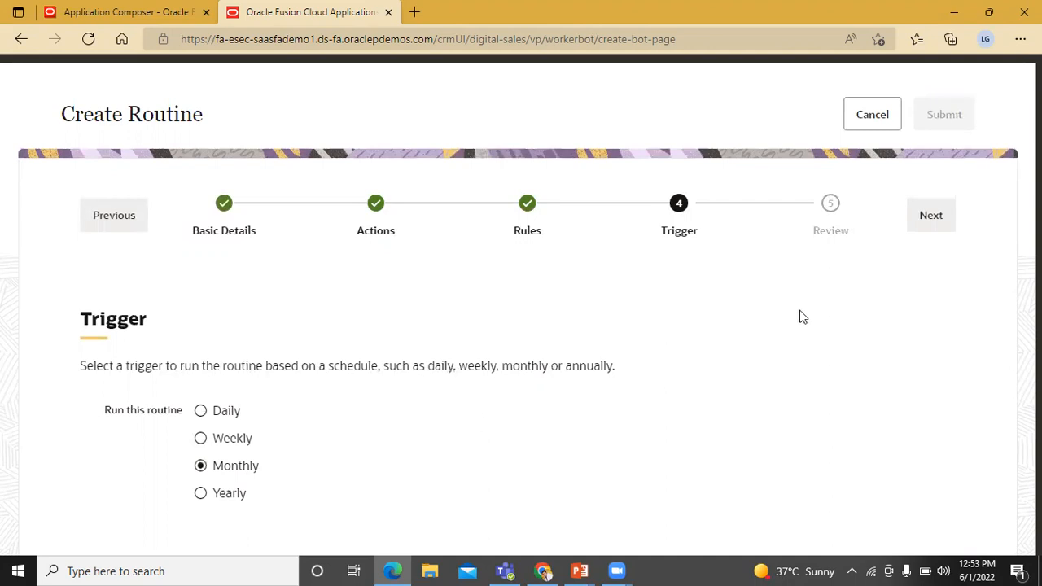
{"action": "left_click", "coordinate": [930, 217]}
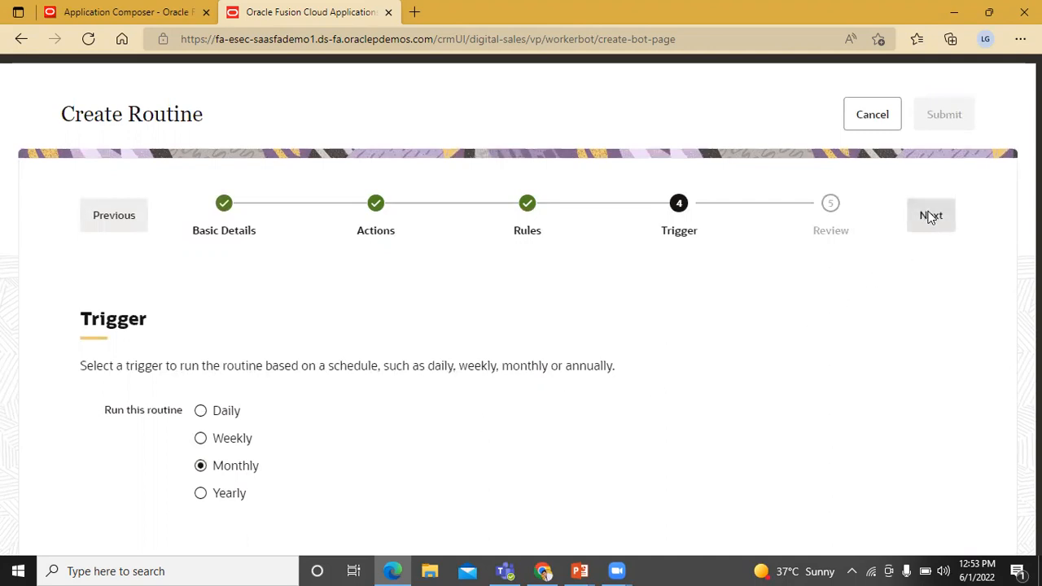
Review the routine's basic details, Sales Lead actions, rules and run schedule before submission.
{"action": "scroll", "coordinate": [659, 338], "scroll_direction": "down", "scroll_amount": 3}
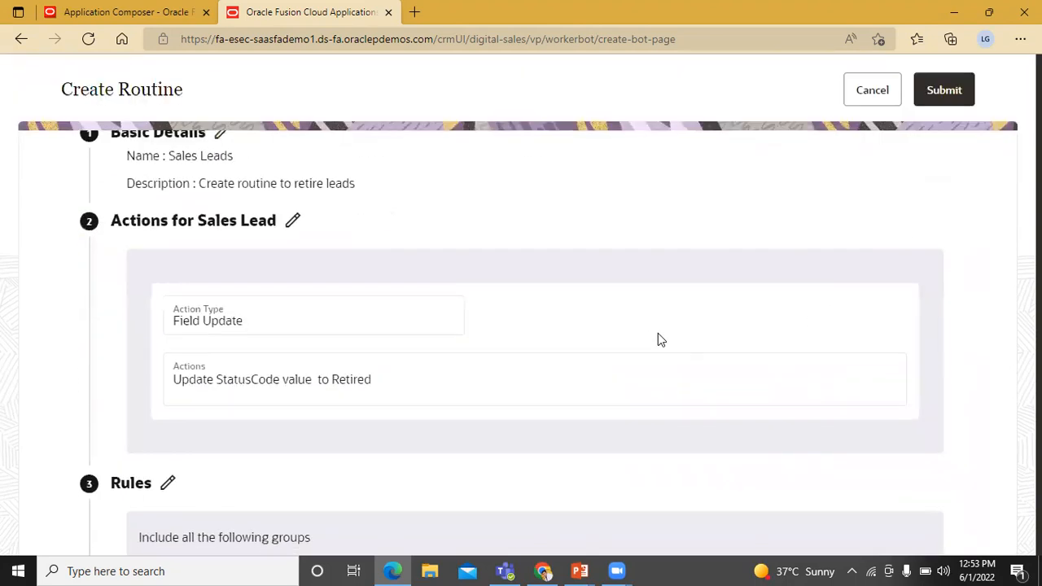
{"action": "scroll", "coordinate": [603, 289], "scroll_direction": "up", "scroll_amount": 1}
{"action": "scroll", "coordinate": [602, 290], "scroll_direction": "down", "scroll_amount": 1}
{"action": "scroll", "coordinate": [602, 290], "scroll_direction": "down", "scroll_amount": 3}
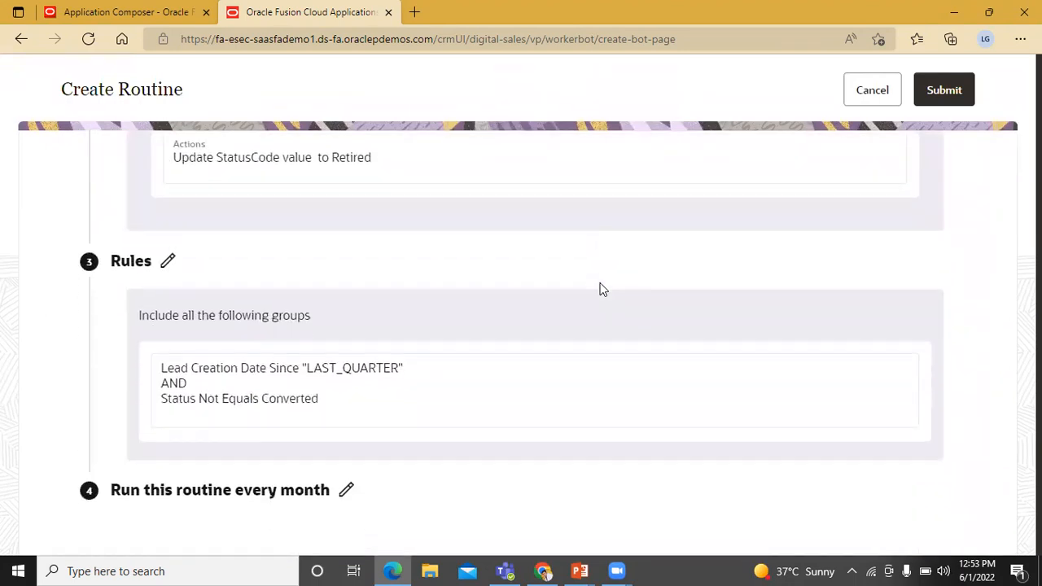
{"action": "scroll", "coordinate": [602, 289], "scroll_direction": "up", "scroll_amount": 5}
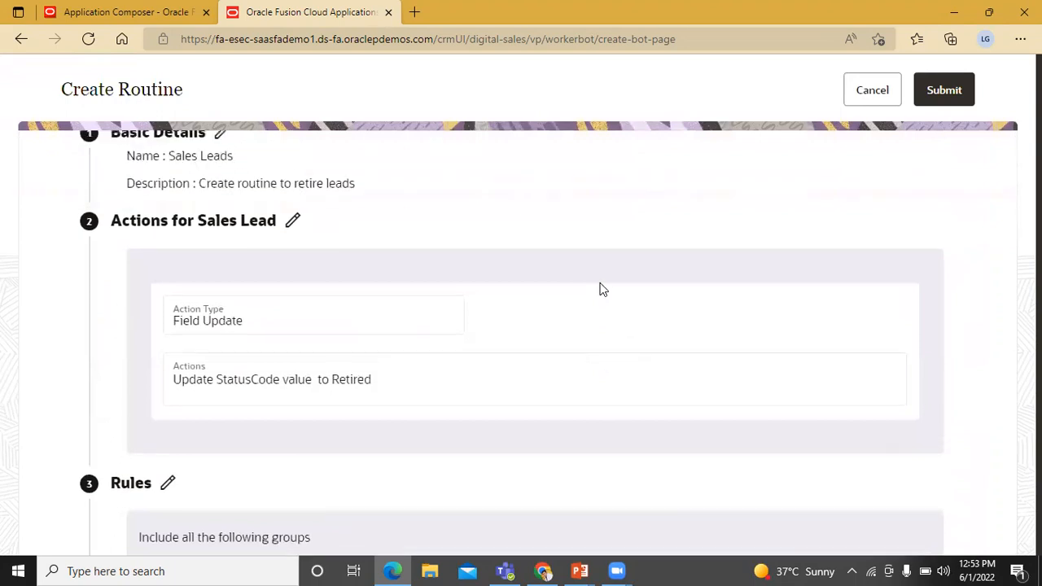
{"action": "scroll", "coordinate": [602, 290], "scroll_direction": "down", "scroll_amount": 1}
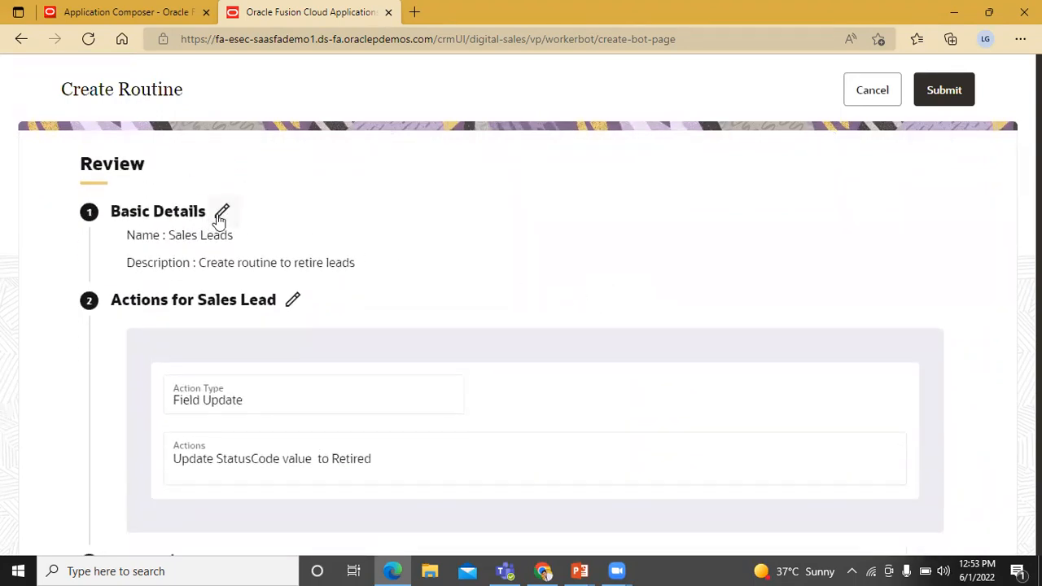
{"action": "scroll", "coordinate": [417, 249], "scroll_direction": "down", "scroll_amount": 4}
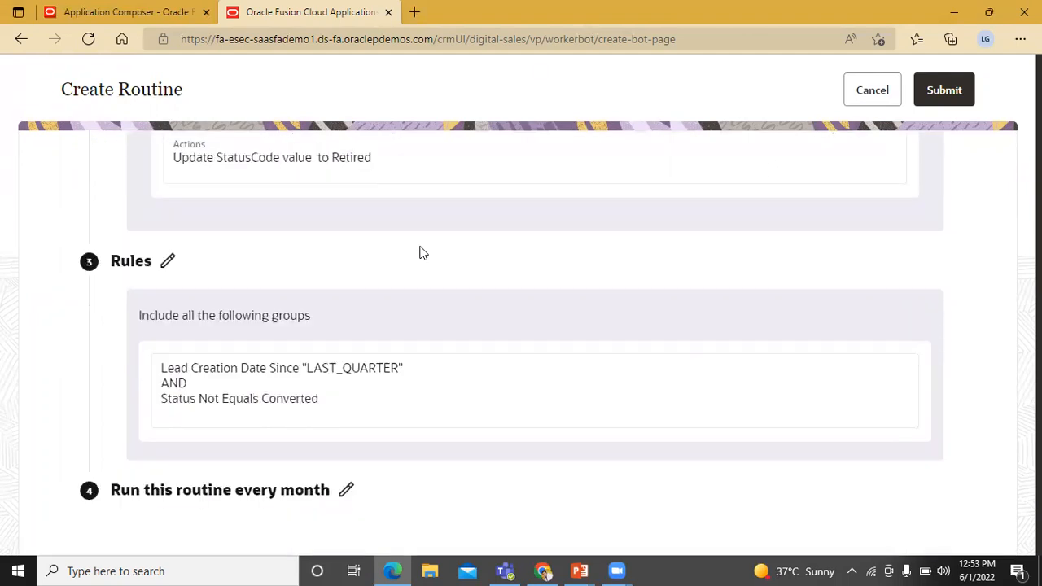
{"action": "scroll", "coordinate": [526, 295], "scroll_direction": "up", "scroll_amount": 5}
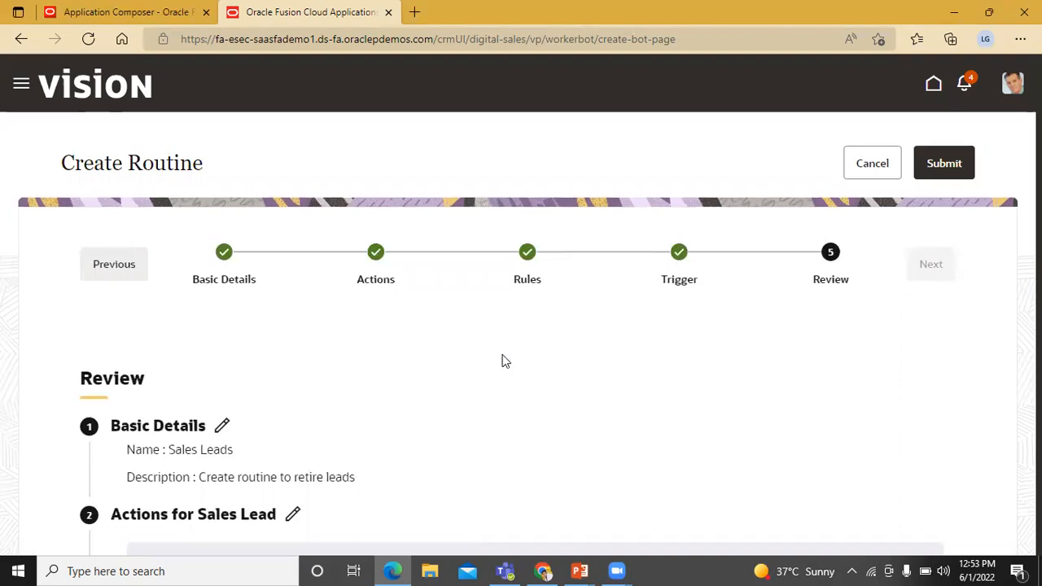
Submit the Sales Leads routine and dismiss the confirmation message.
{"action": "left_click", "coordinate": [946, 169]}
{"action": "left_click", "coordinate": [942, 162]}
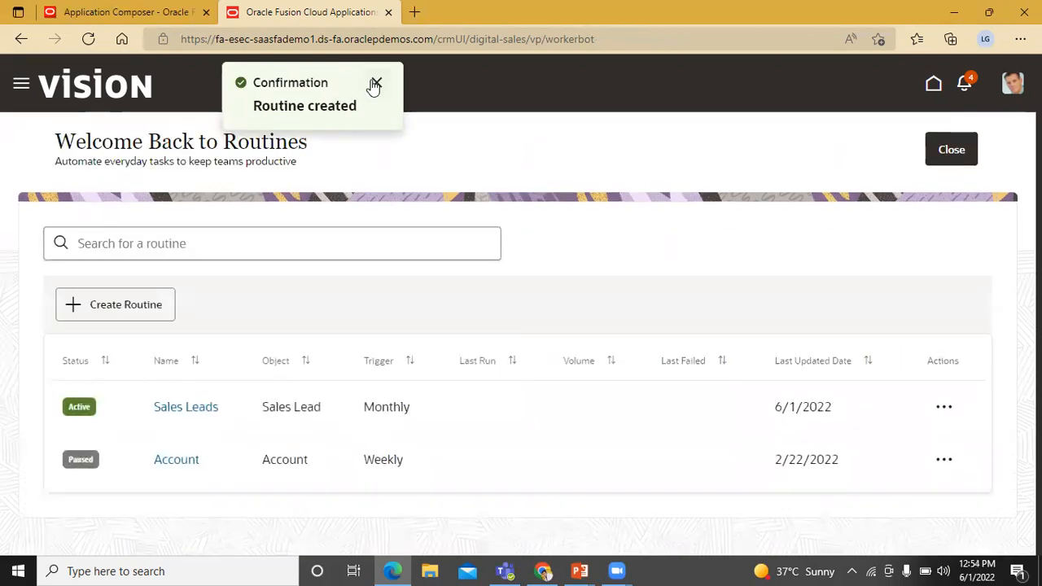
{"action": "left_click", "coordinate": [374, 83]}
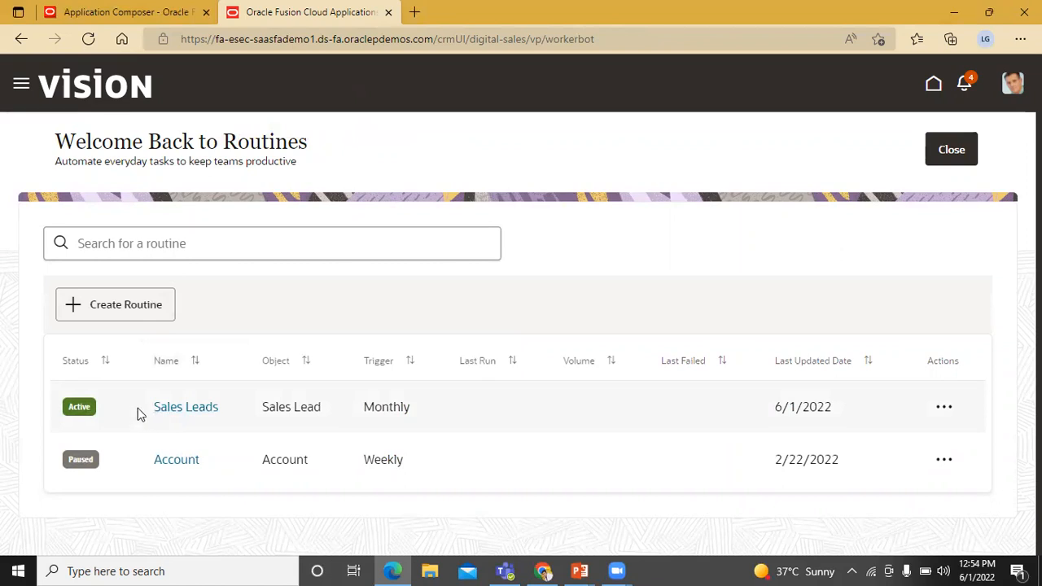